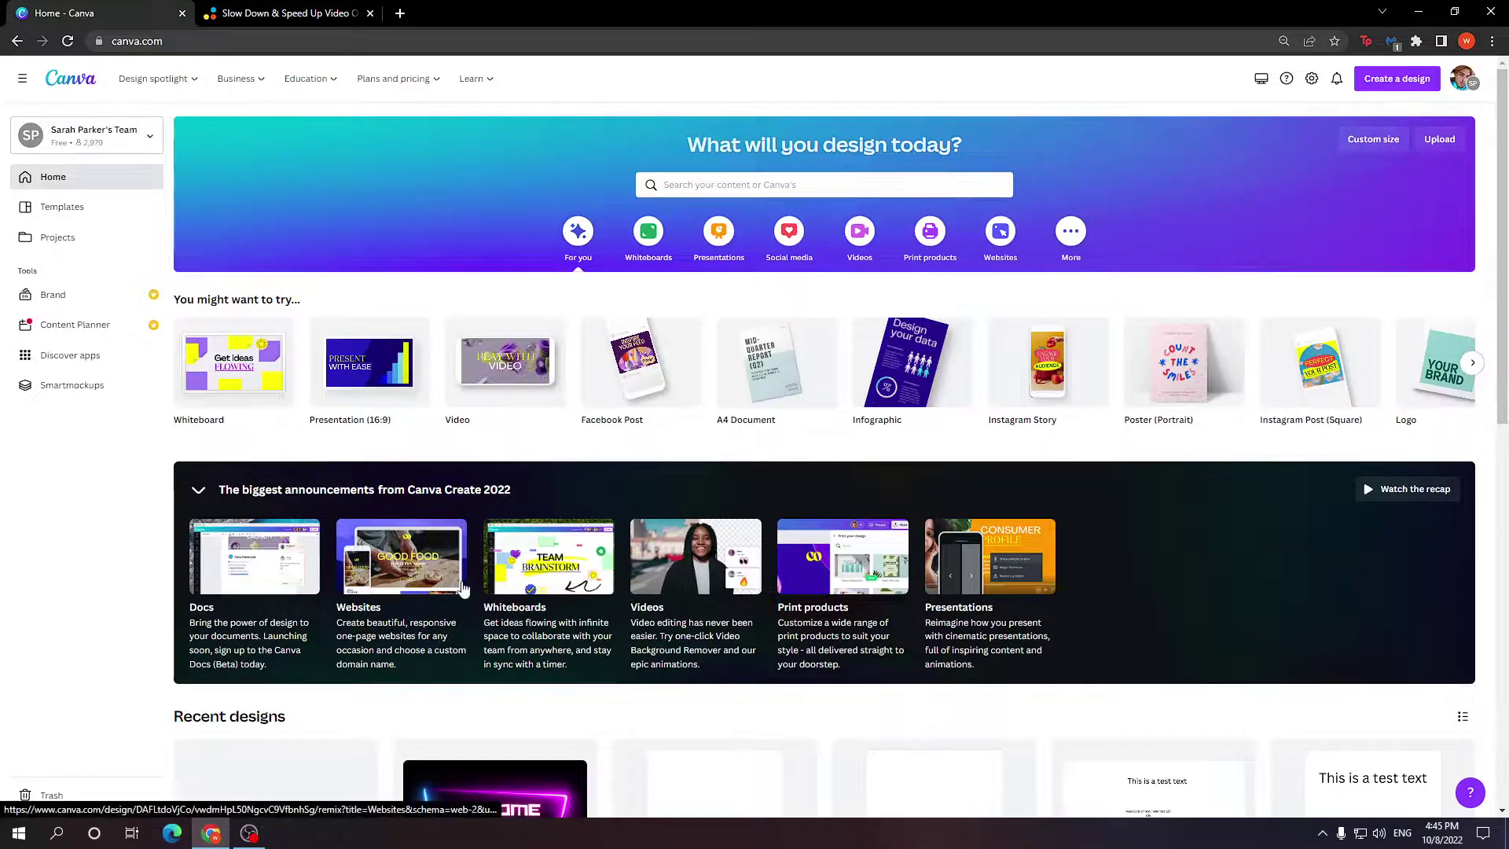
# Create a blank video design and drag the 8.6-second aerial Beach stock clip to fill the page.
pyautogui.moveTo(533, 395)
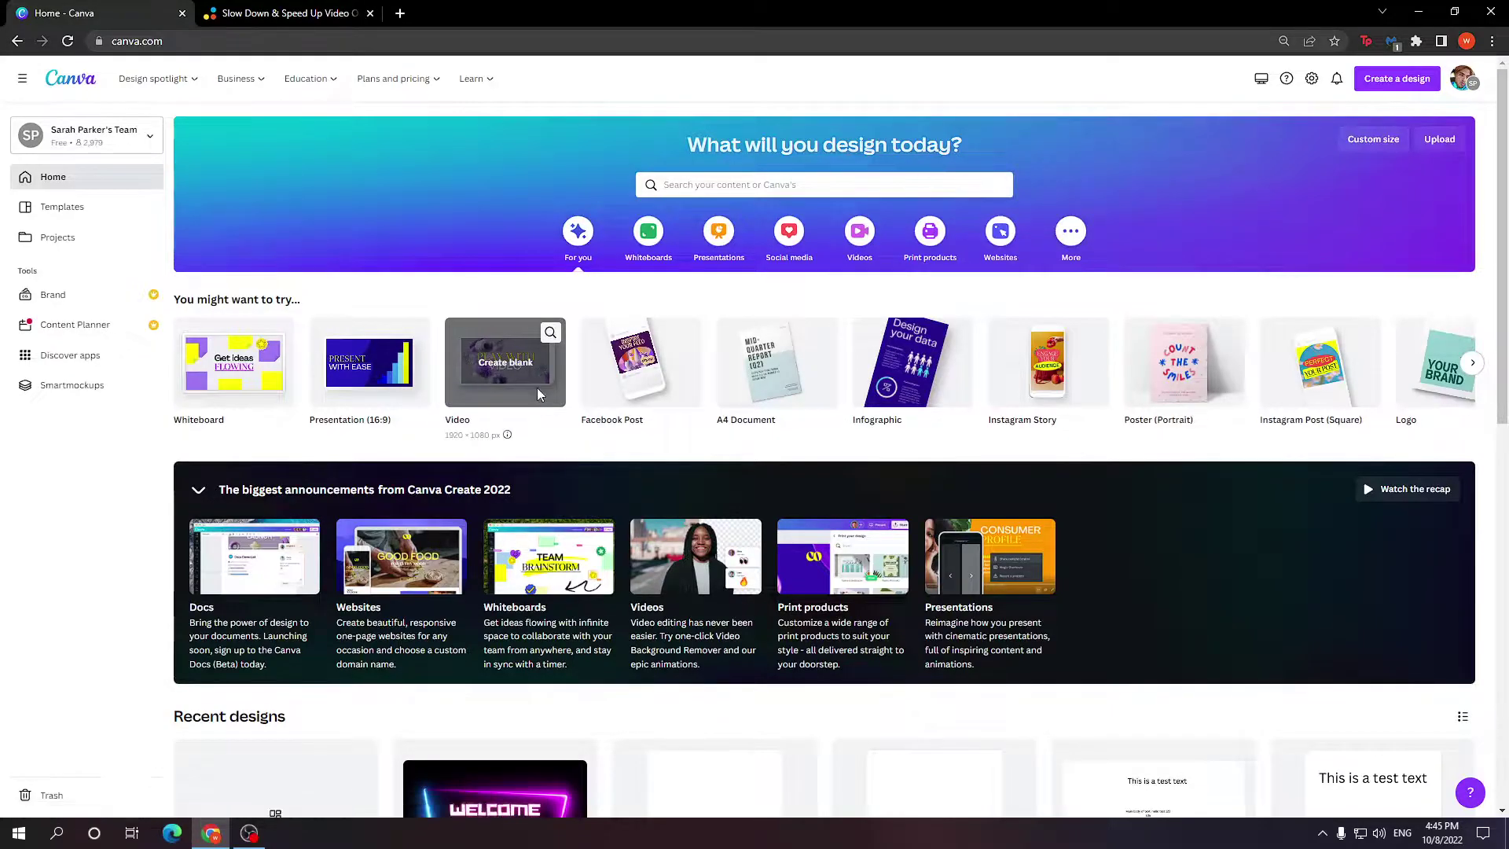
pyautogui.click(503, 363)
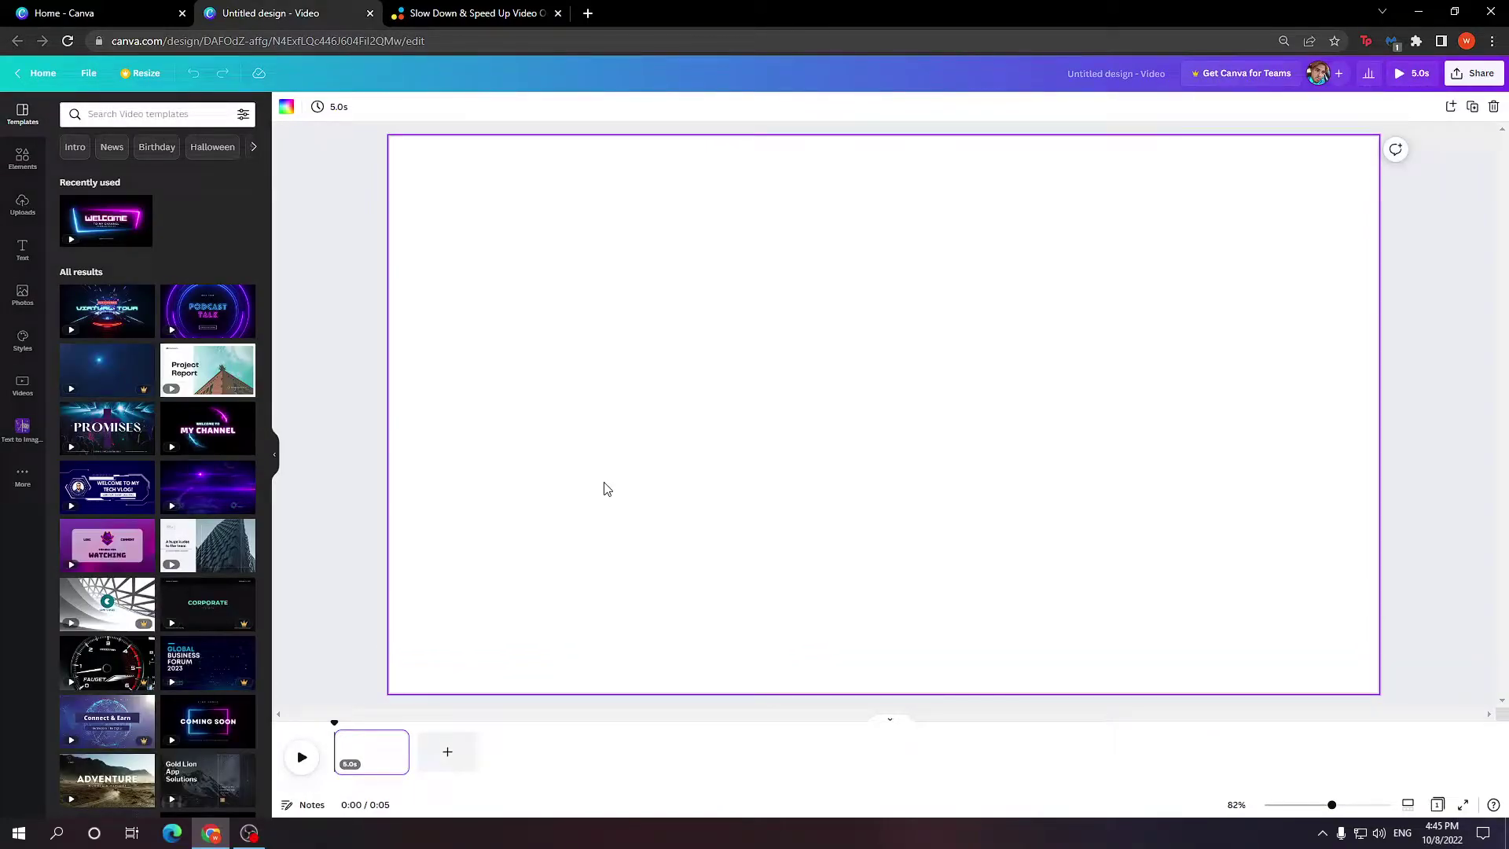
pyautogui.click(24, 397)
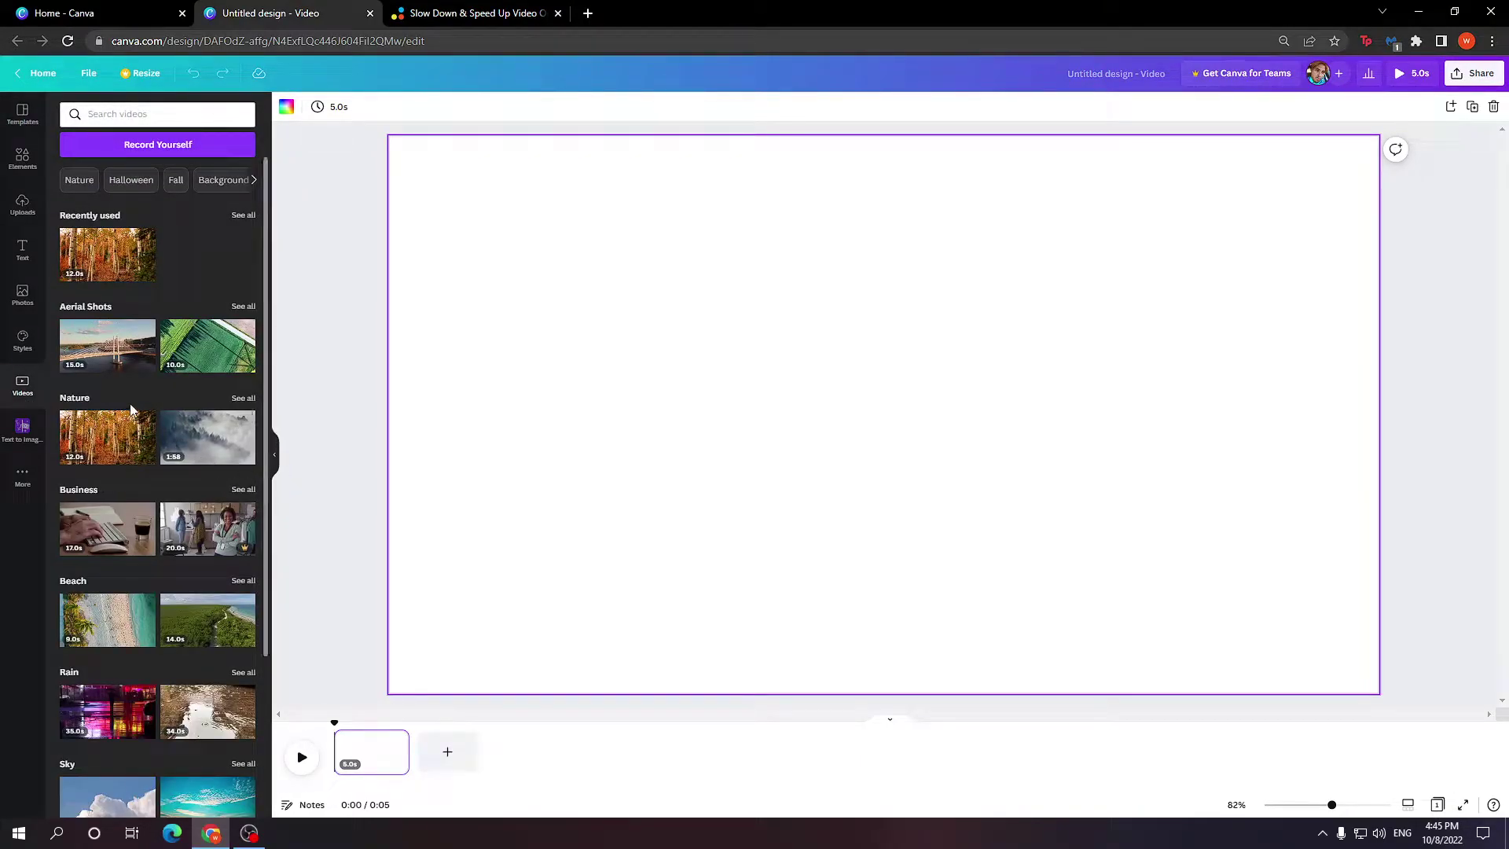
pyautogui.moveTo(87, 457); pyautogui.dragTo(8, 236)
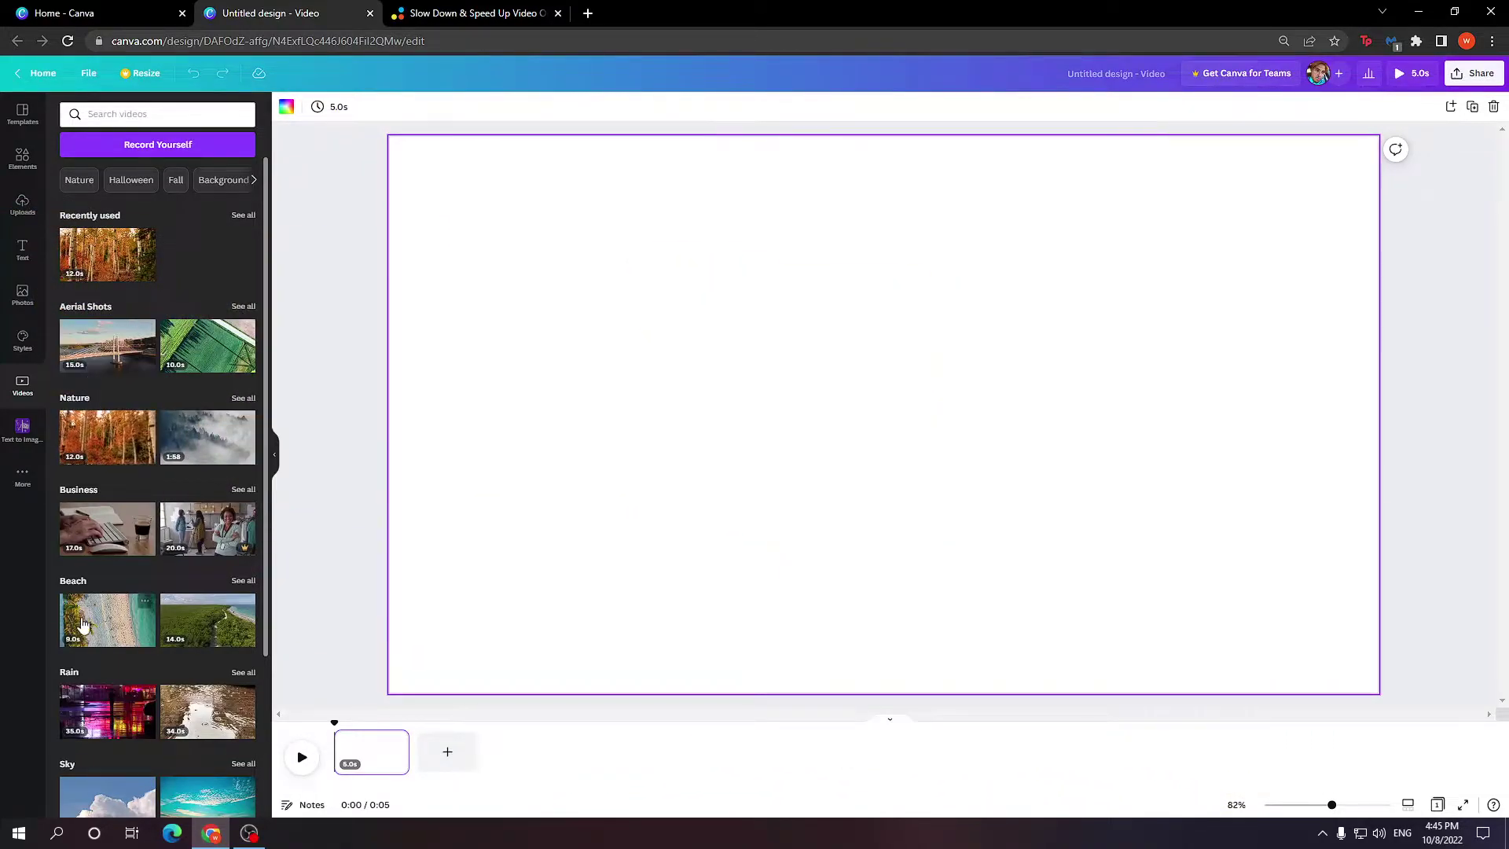
pyautogui.moveTo(95, 632); pyautogui.dragTo(570, 196)
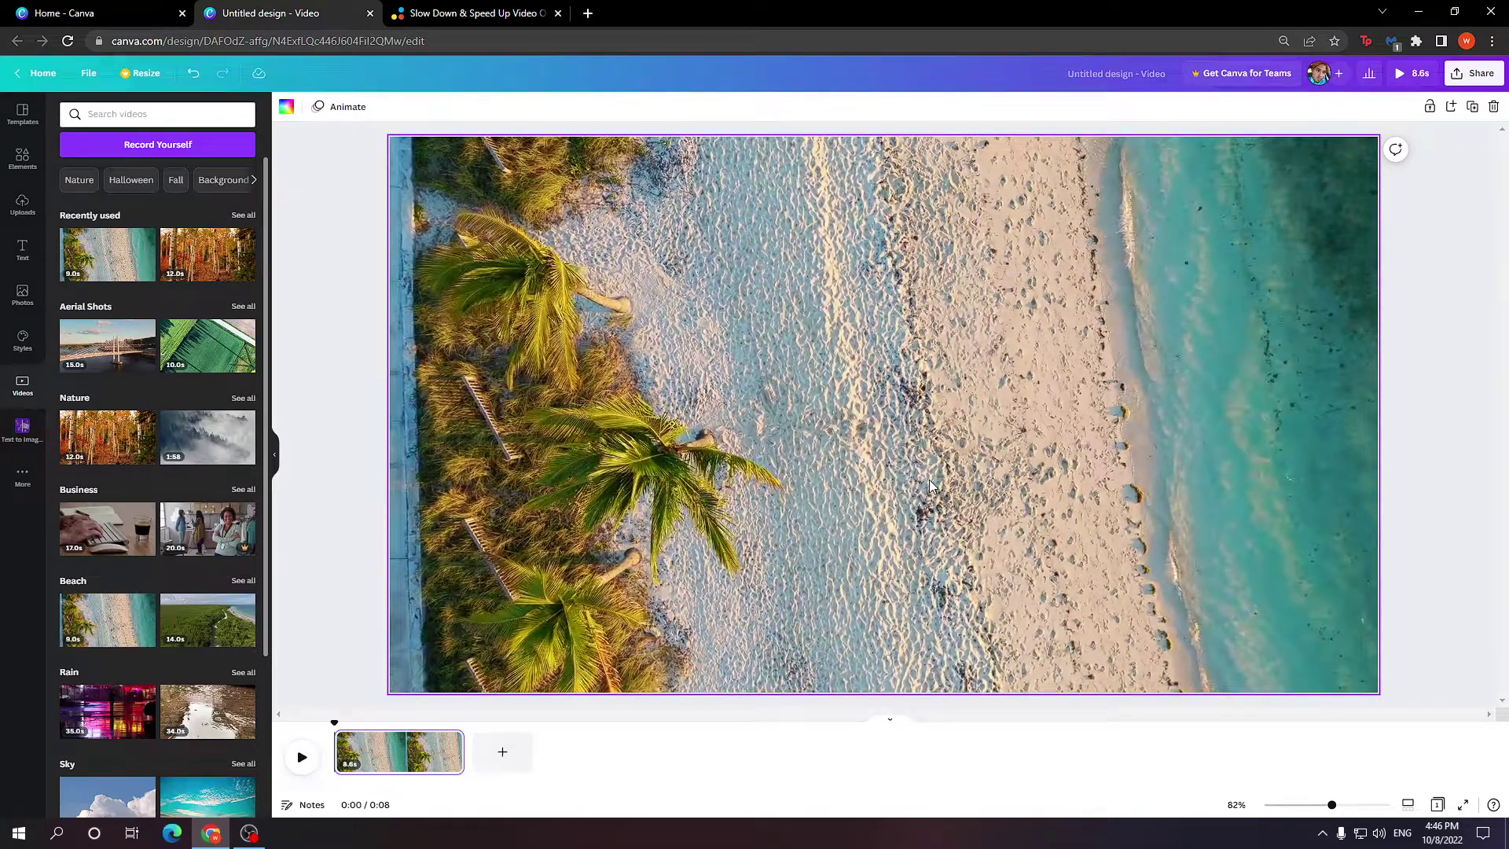
# Download the beach design from Share as an MP4 Video file.
pyautogui.click(1472, 73)
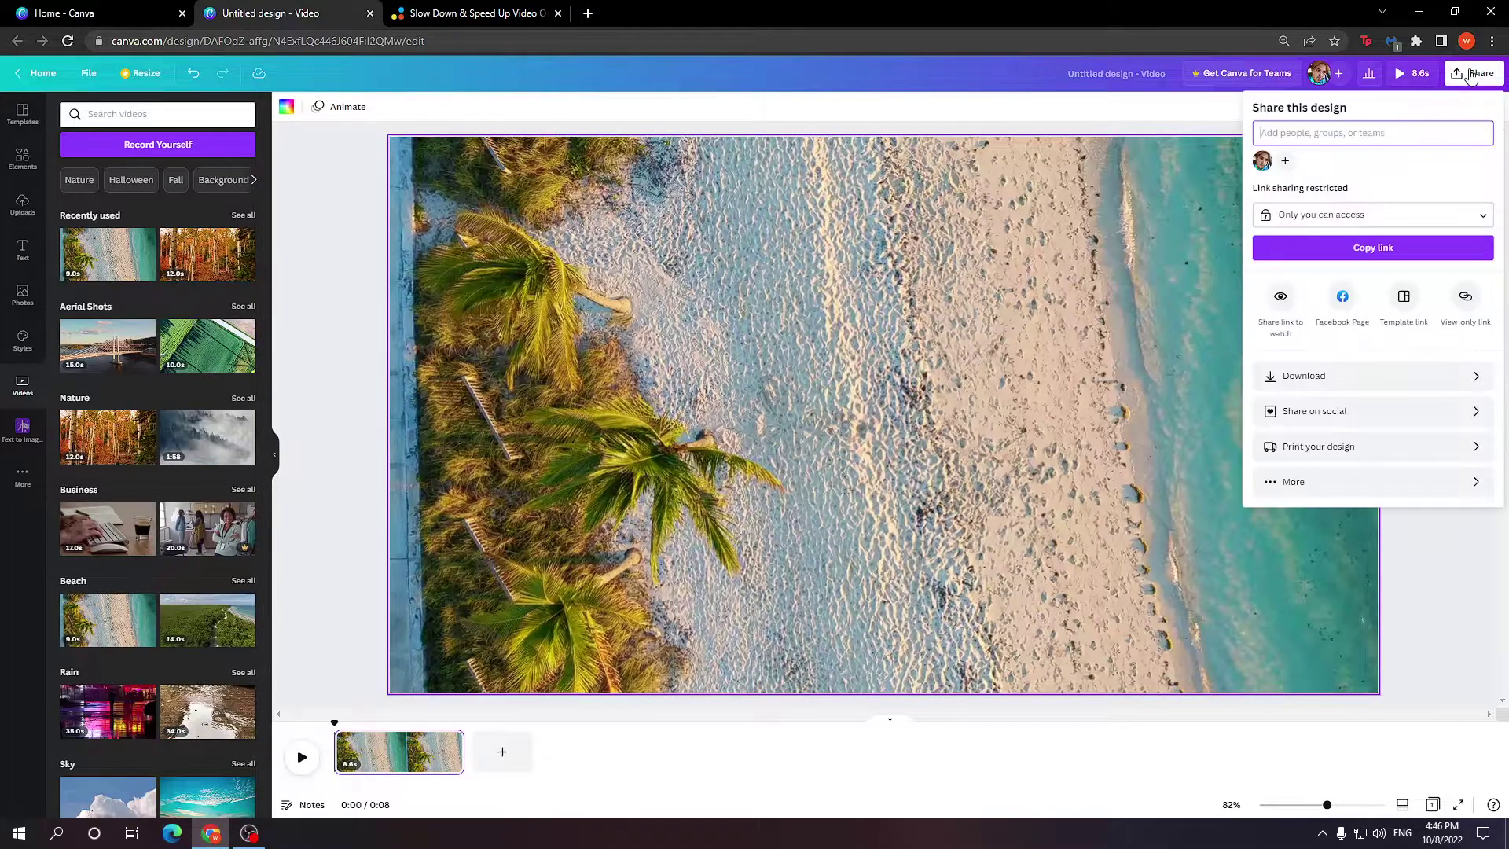
pyautogui.click(1366, 376)
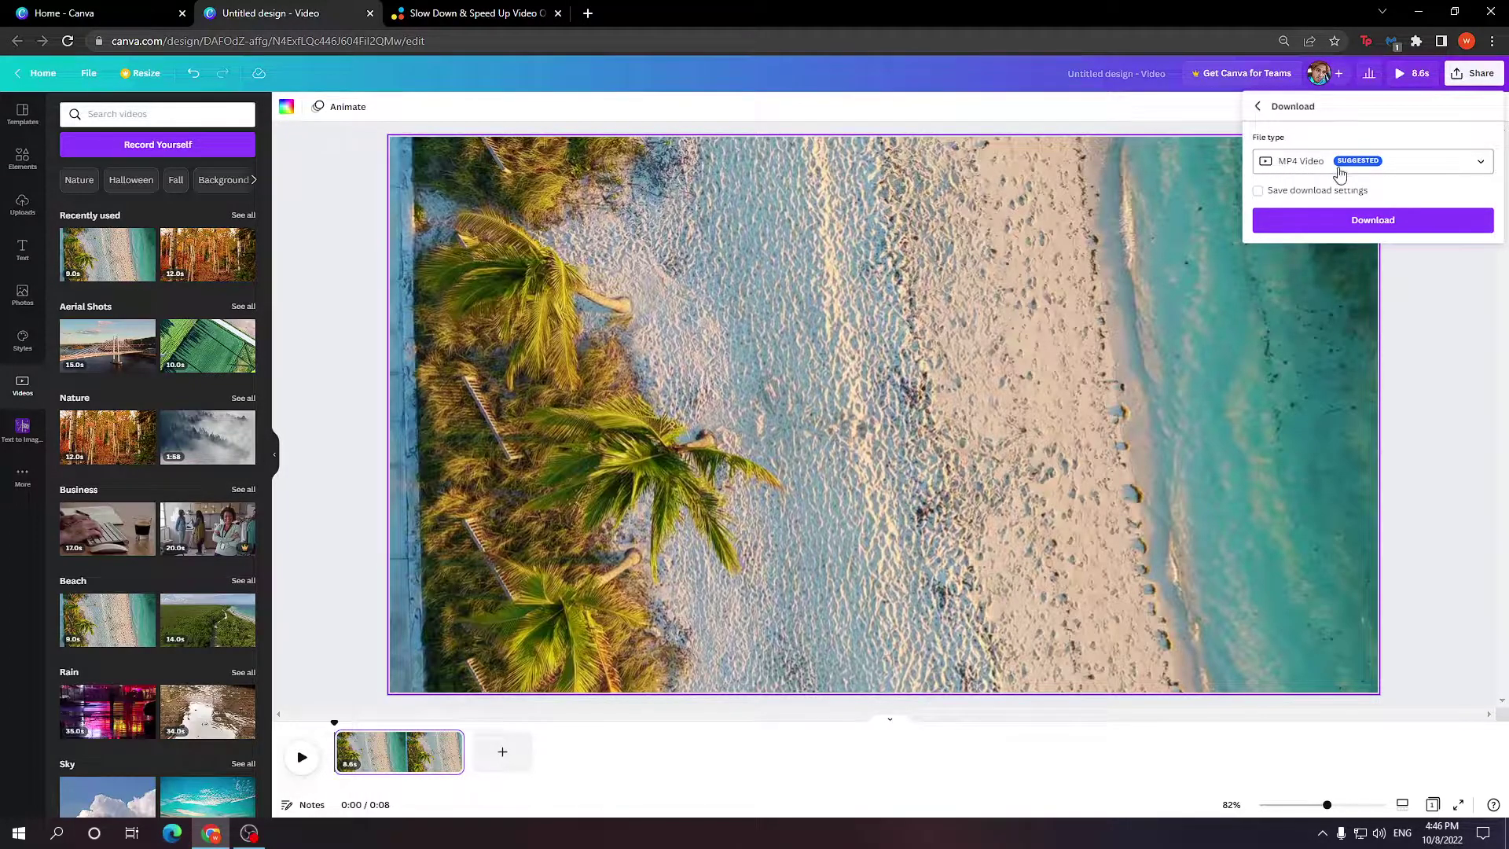
pyautogui.click(1359, 220)
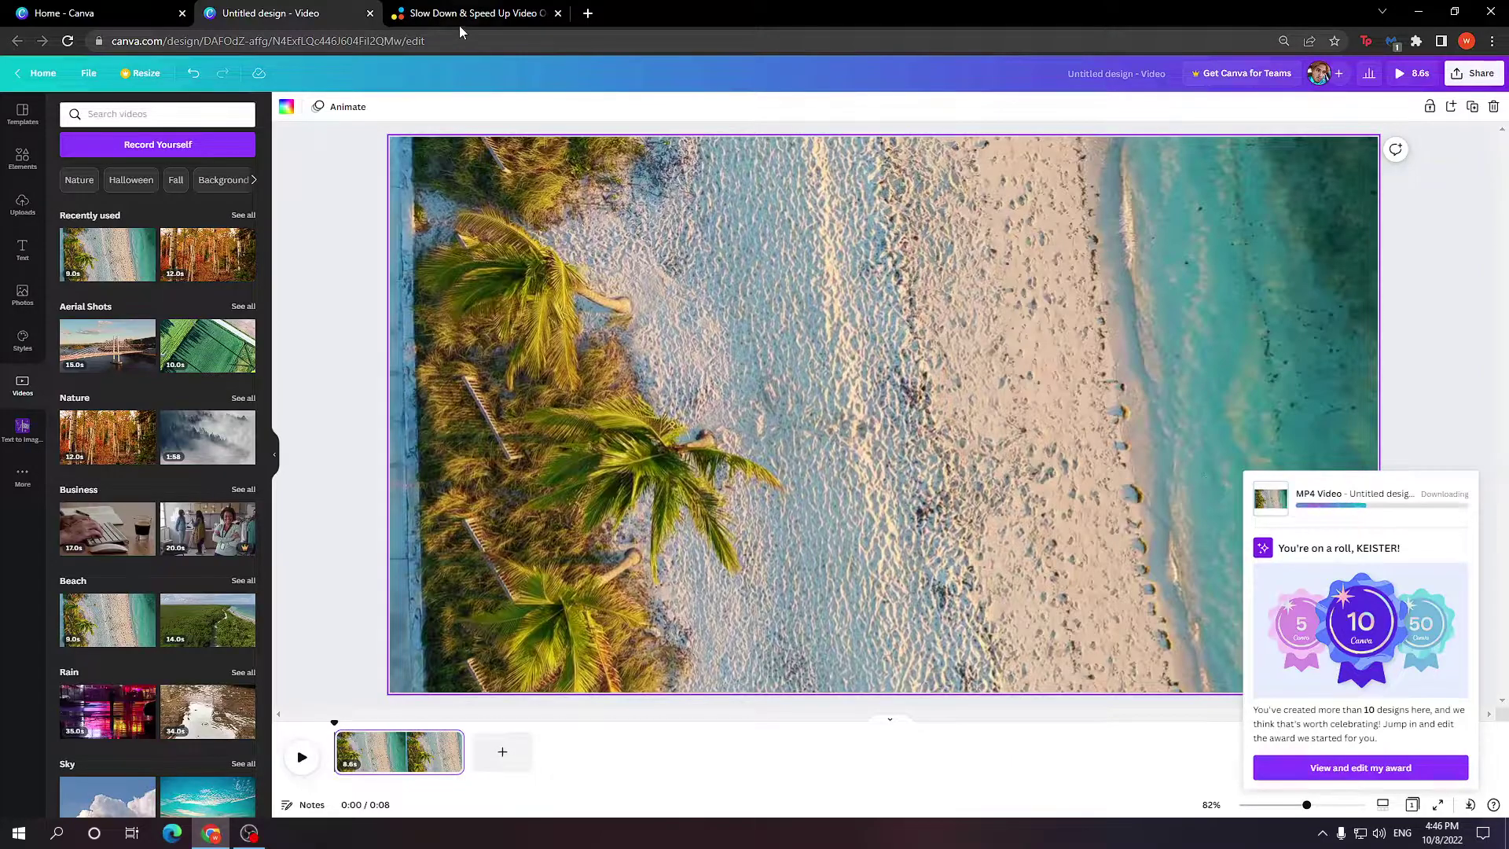
# Go to the Change Video Speed page, confirm the Canva MP4 download finished, then return.
pyautogui.moveTo(467, 17)
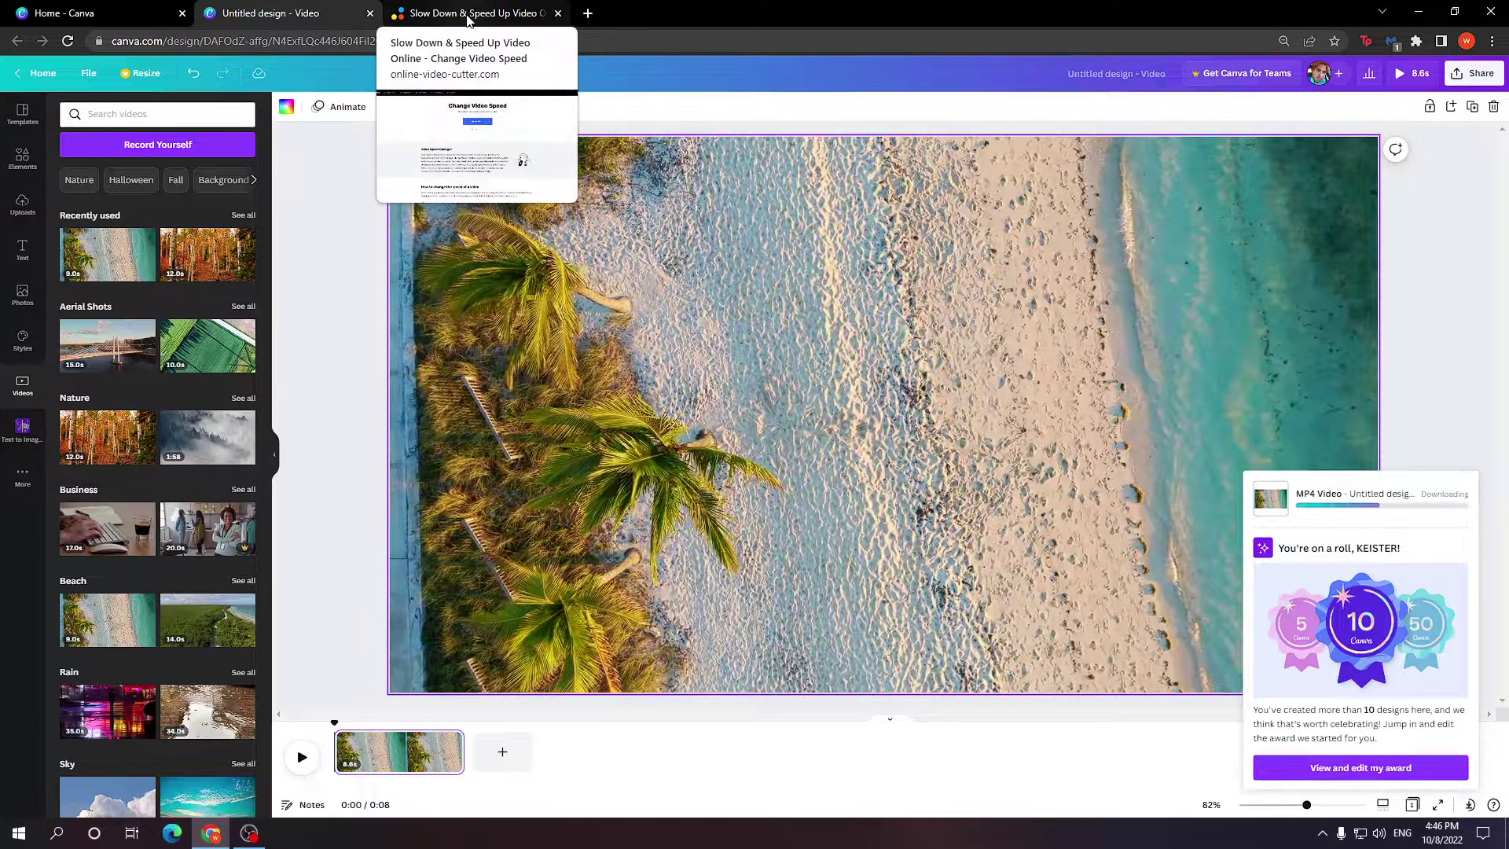
pyautogui.click(474, 14)
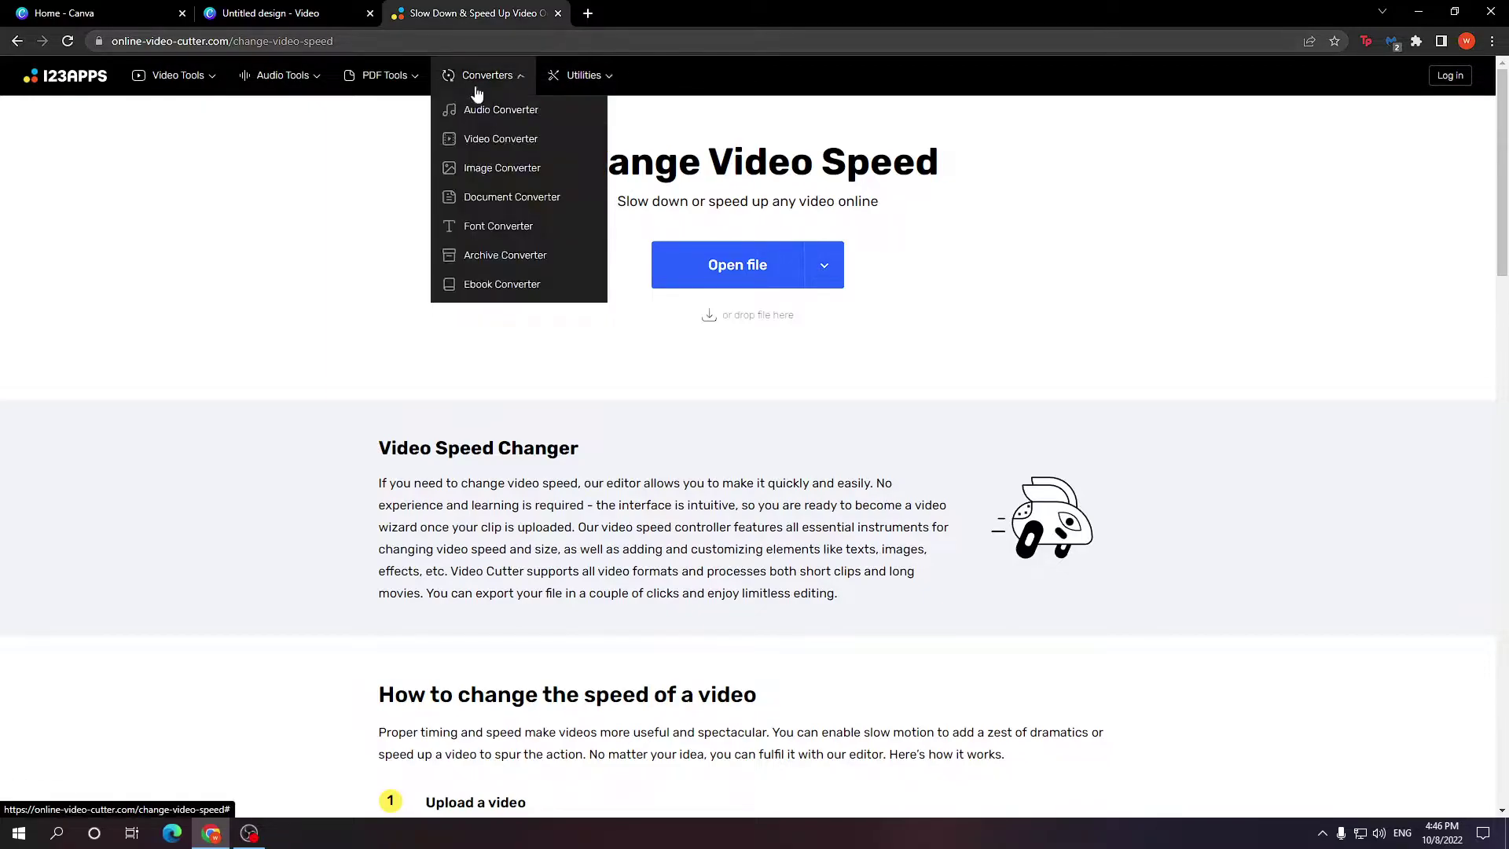
pyautogui.click(322, 17)
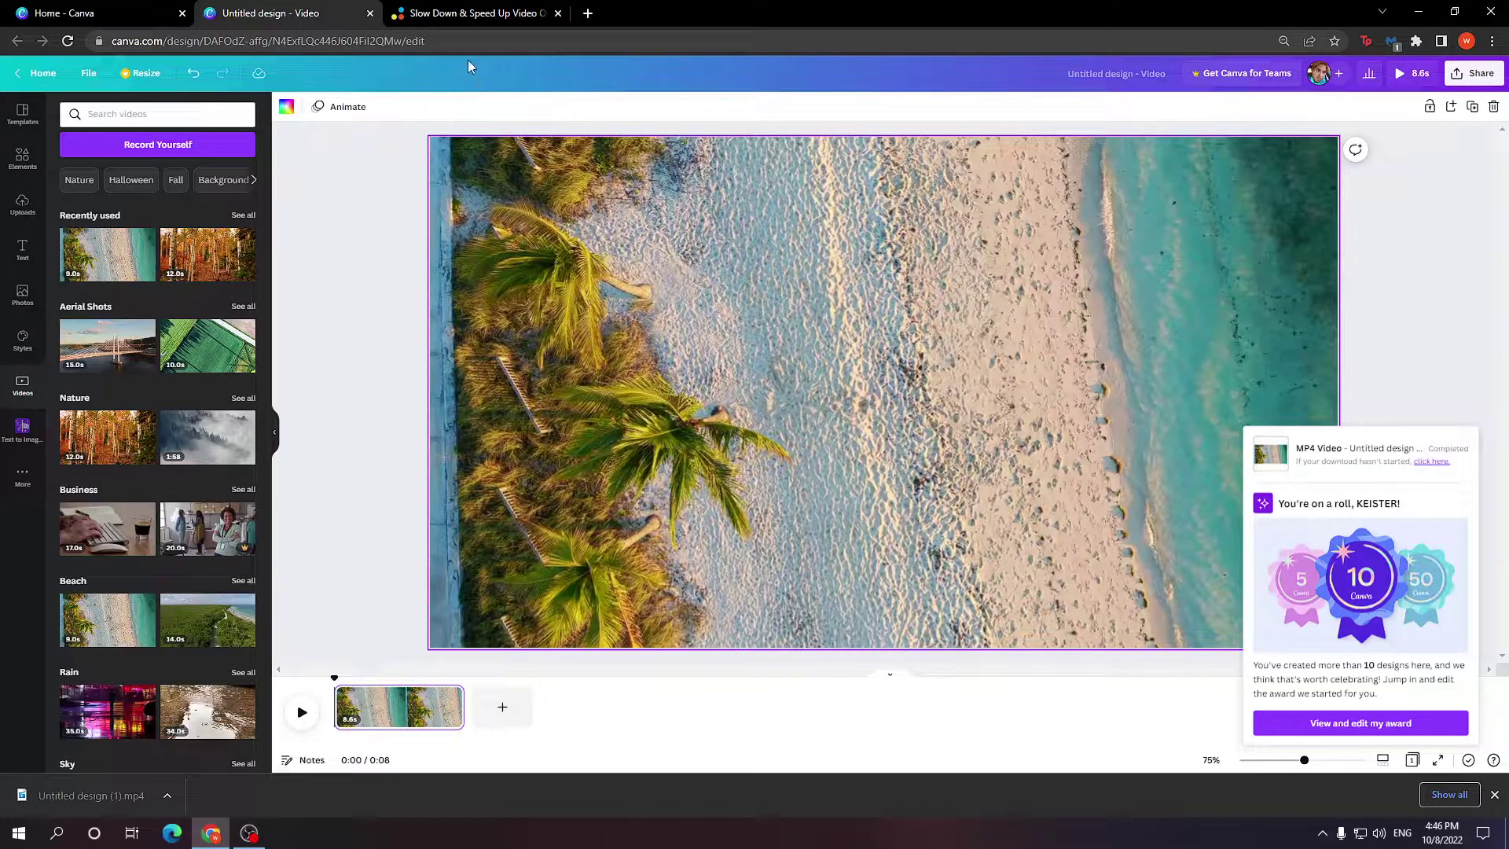
pyautogui.click(468, 16)
pyautogui.moveTo(226, 77)
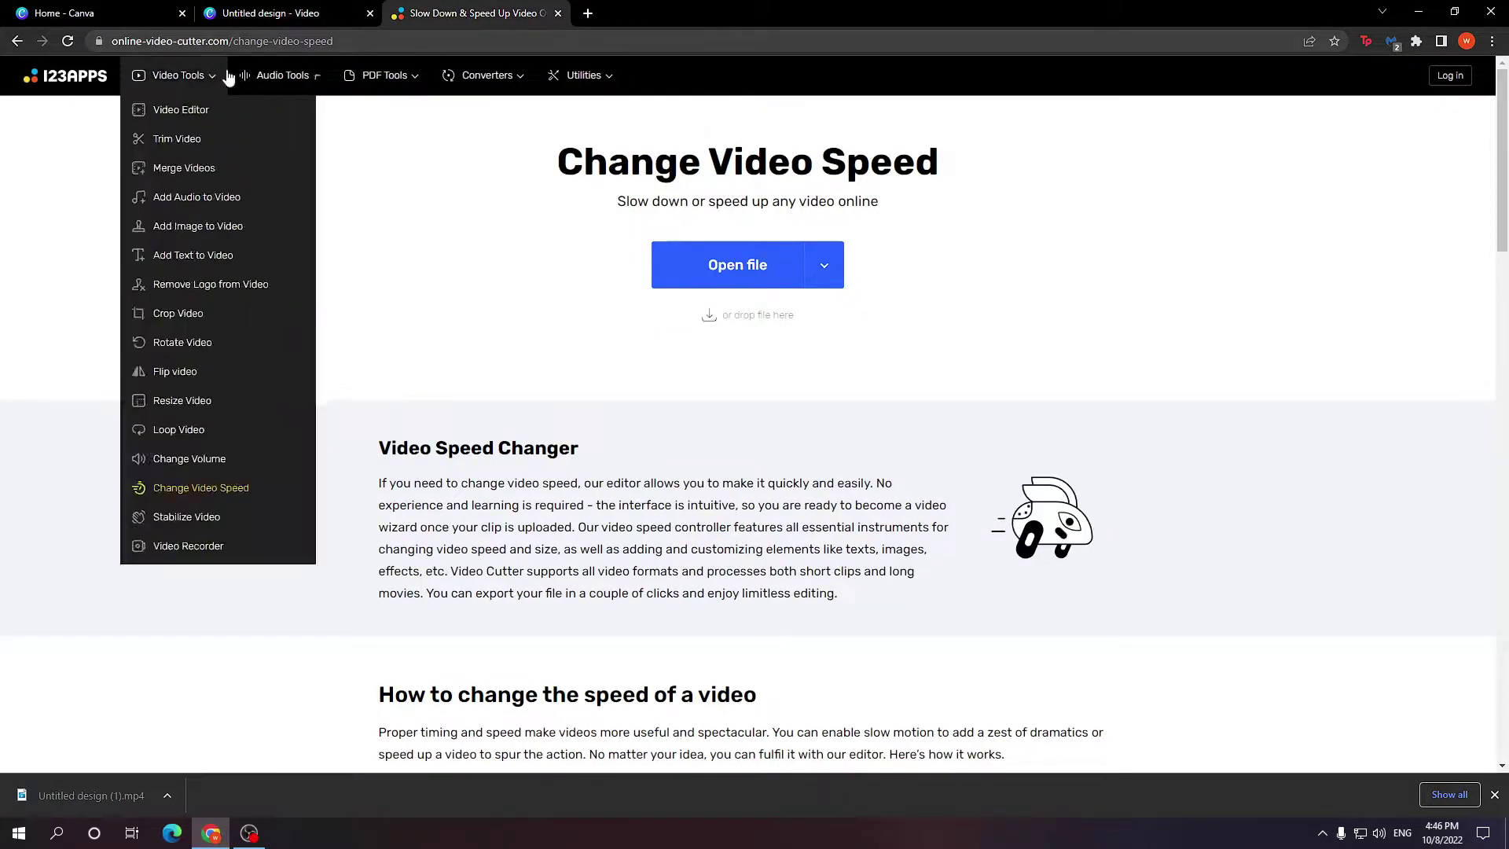
# Load Untitled design (1).mp4 from the Downloads folder into the speed editor.
pyautogui.click(778, 275)
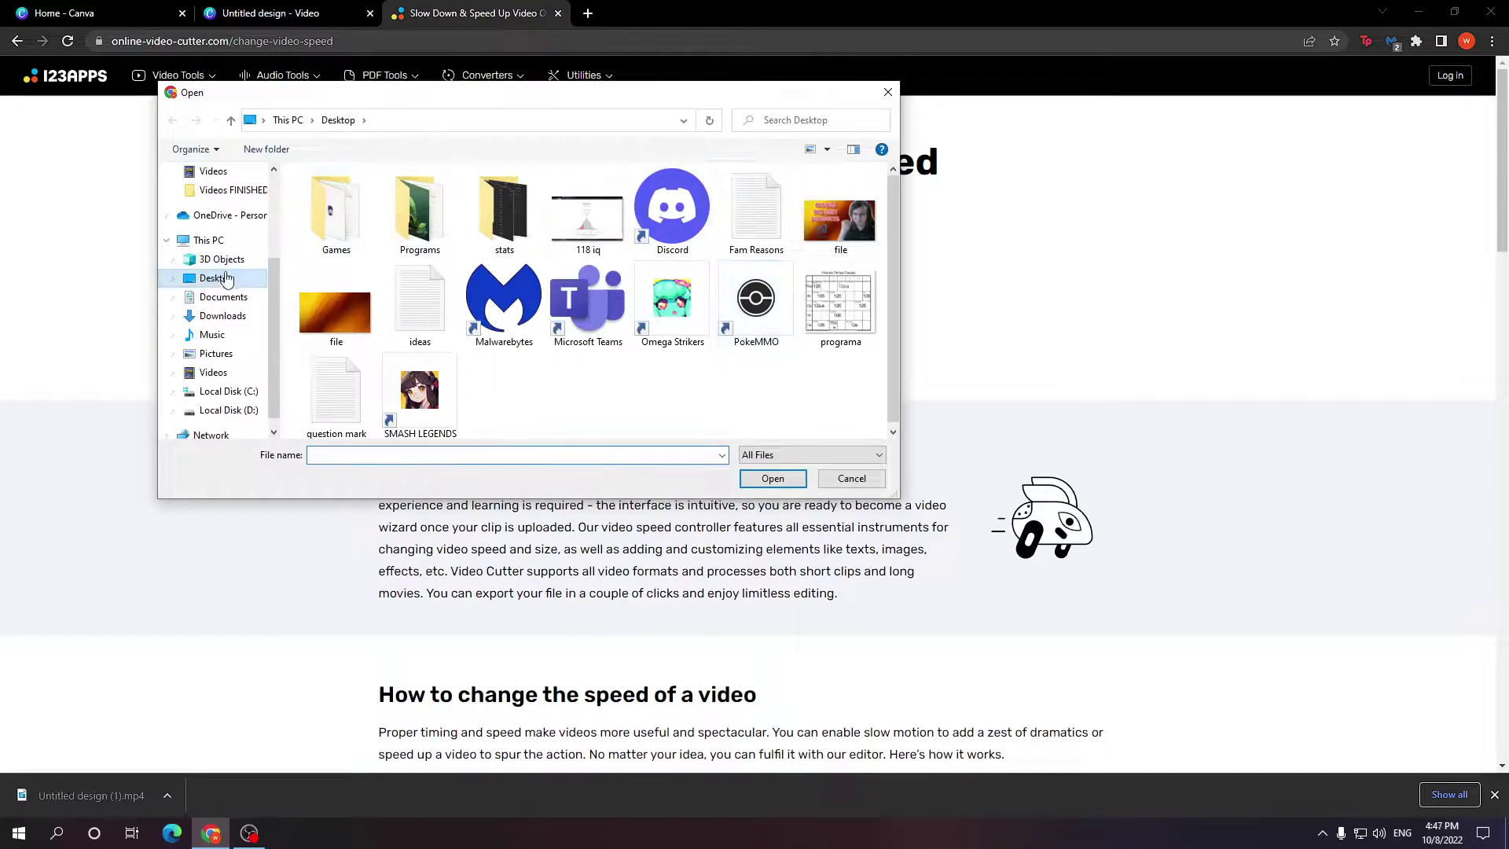
pyautogui.click(248, 317)
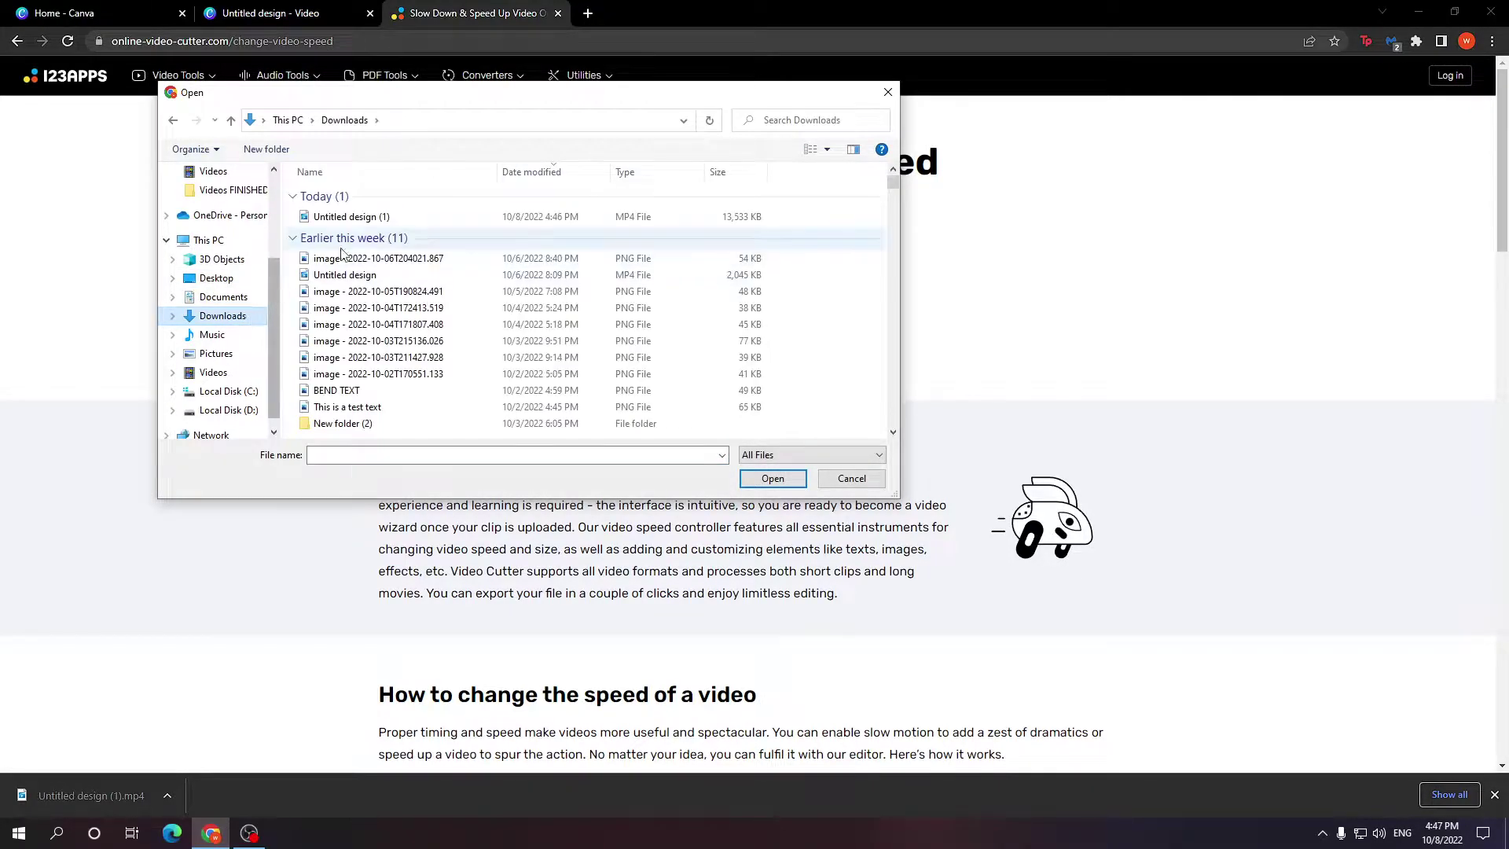
pyautogui.click(377, 217)
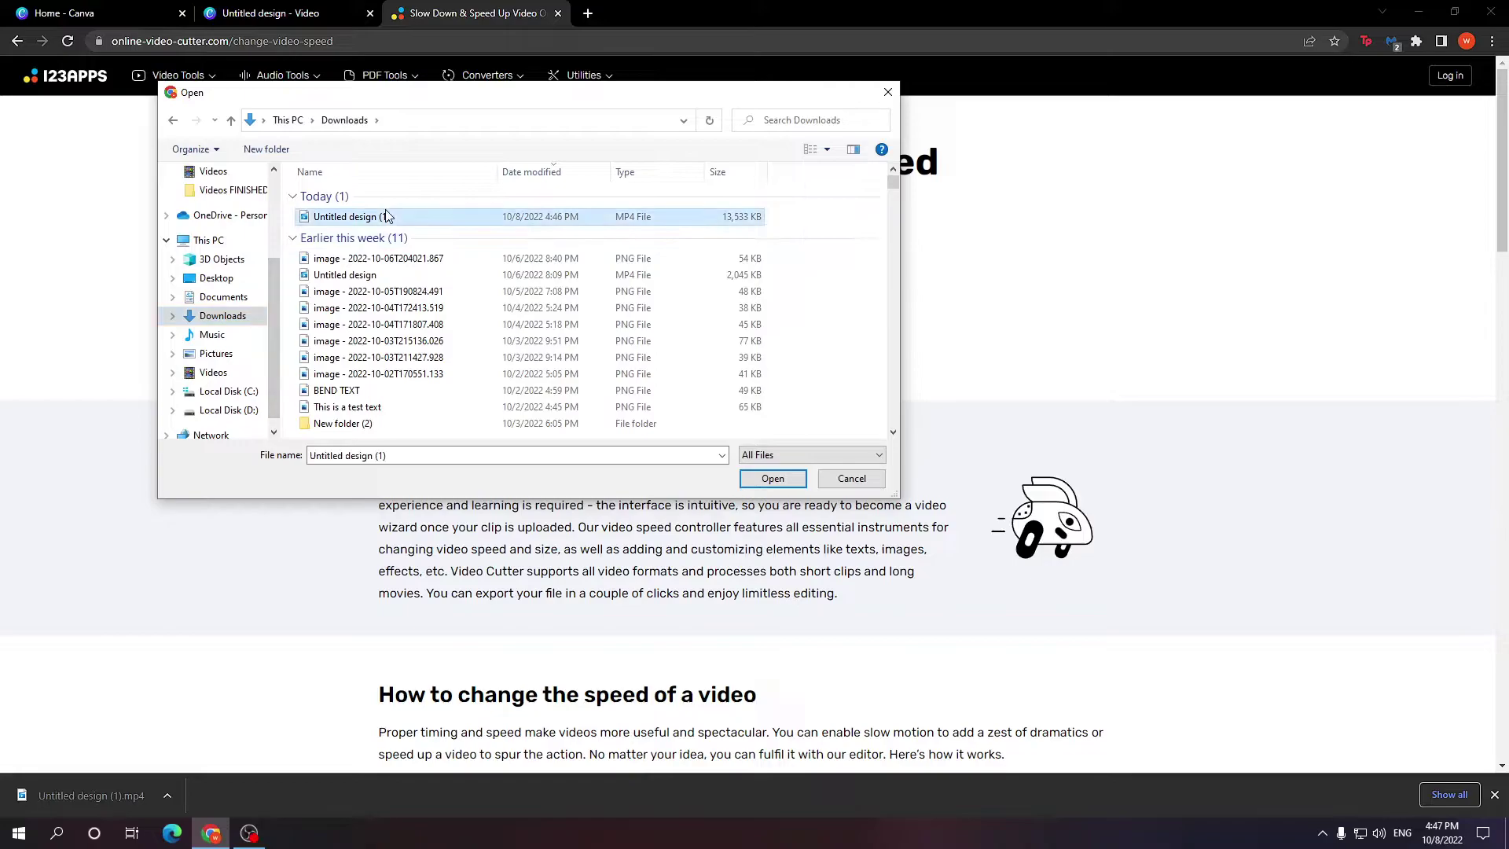
pyautogui.click(772, 478)
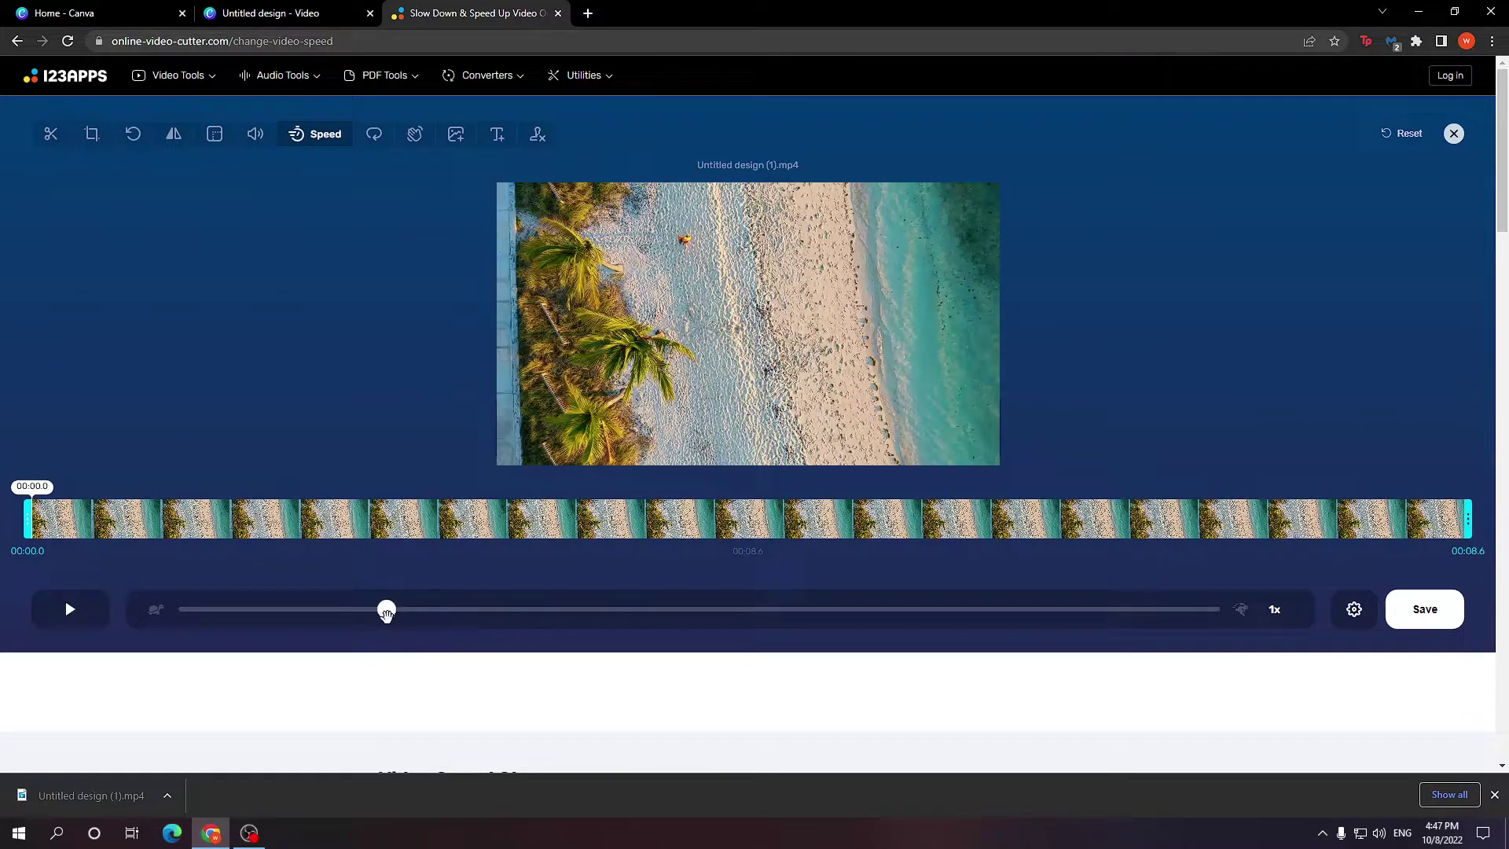
# Set the Speed slider to 3.08x and save to encode the sped-up clip.
pyautogui.moveTo(387, 616); pyautogui.dragTo(437, 618)
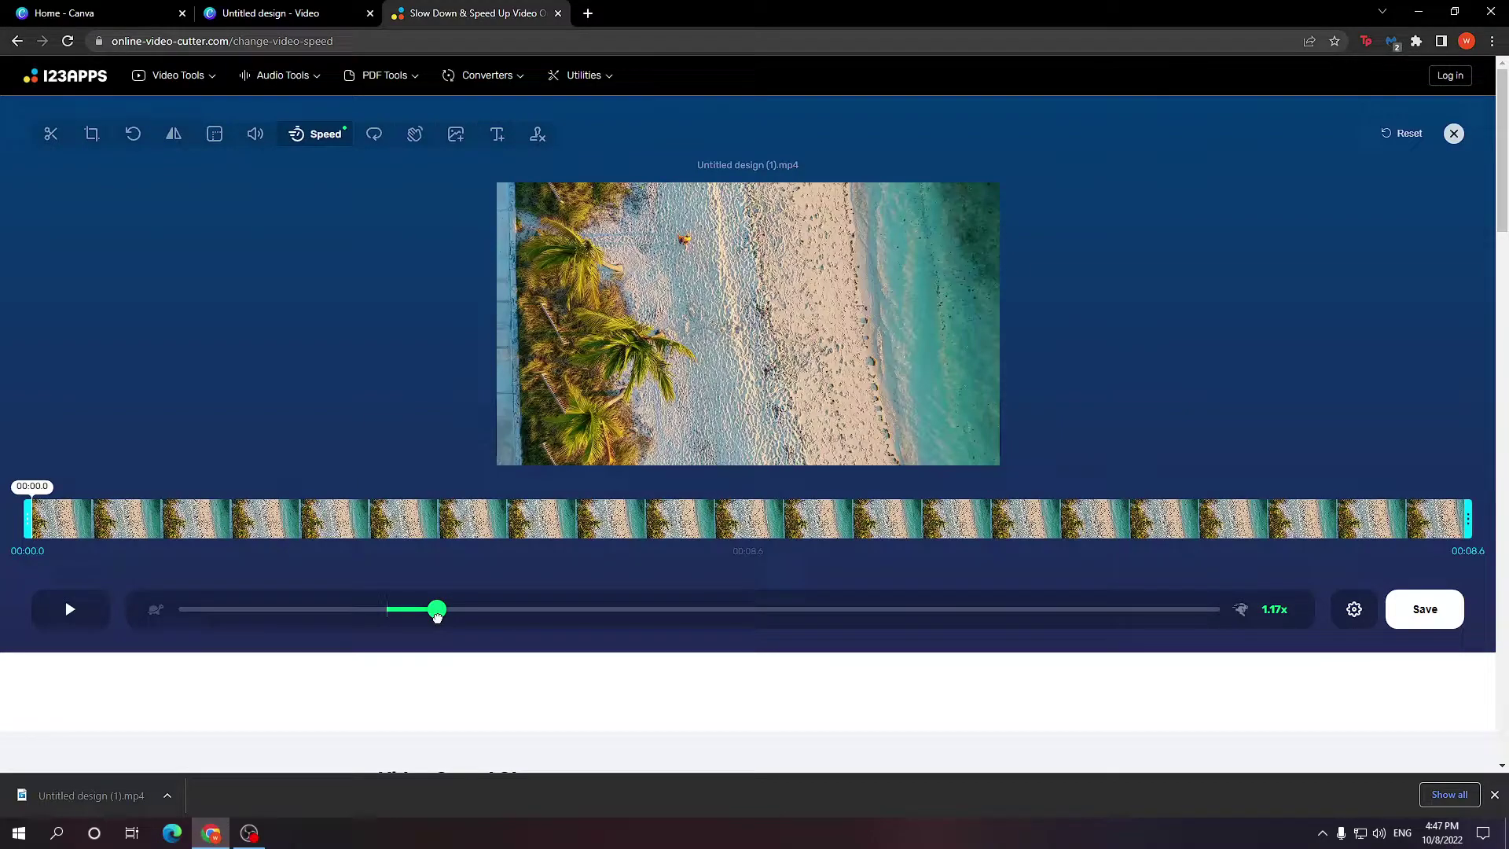
pyautogui.moveTo(438, 618); pyautogui.dragTo(1219, 603)
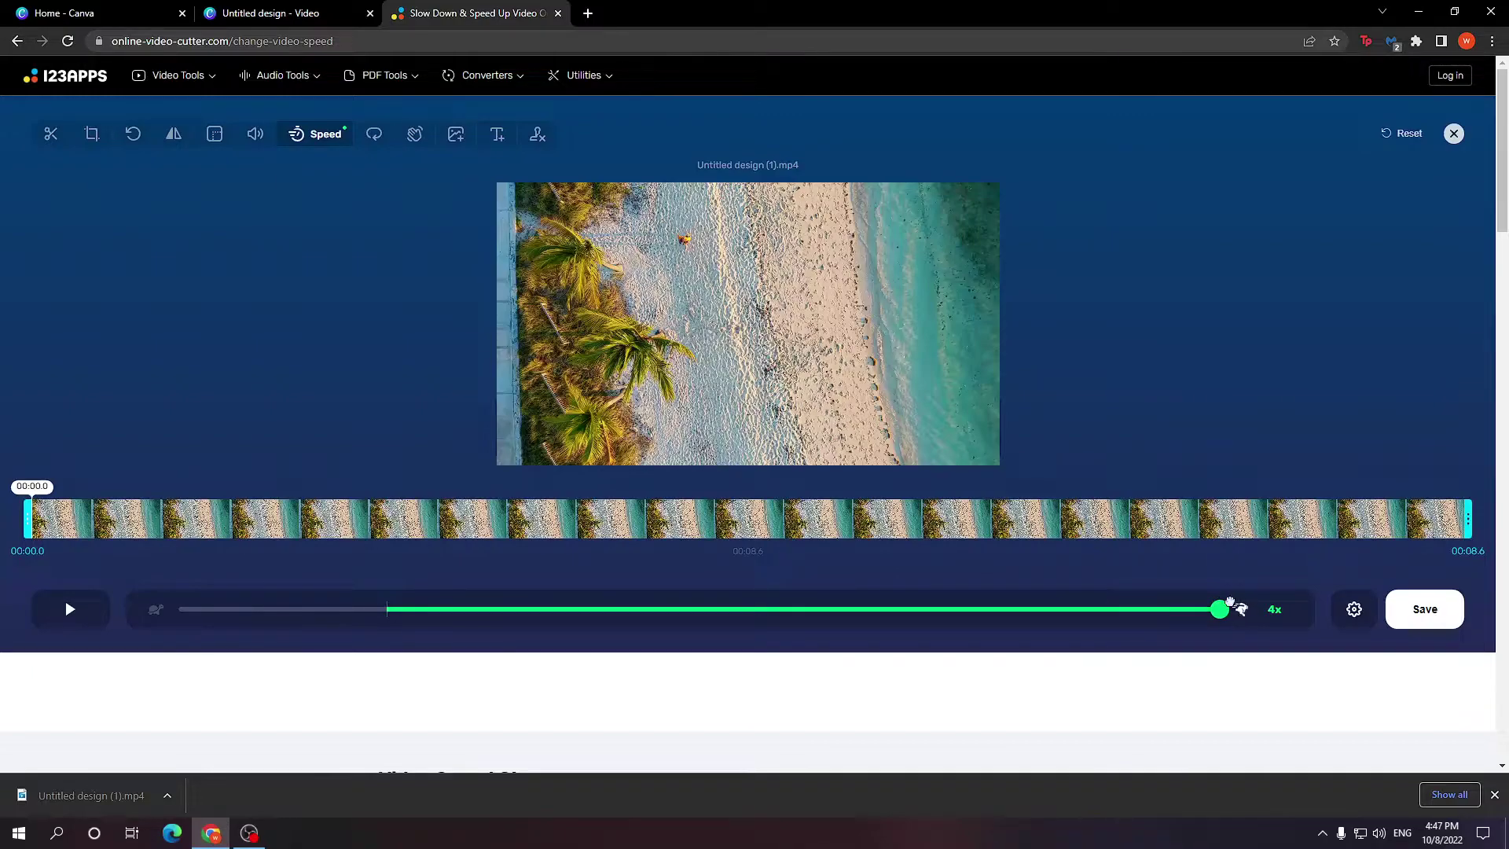
pyautogui.moveTo(1229, 602); pyautogui.dragTo(965, 598)
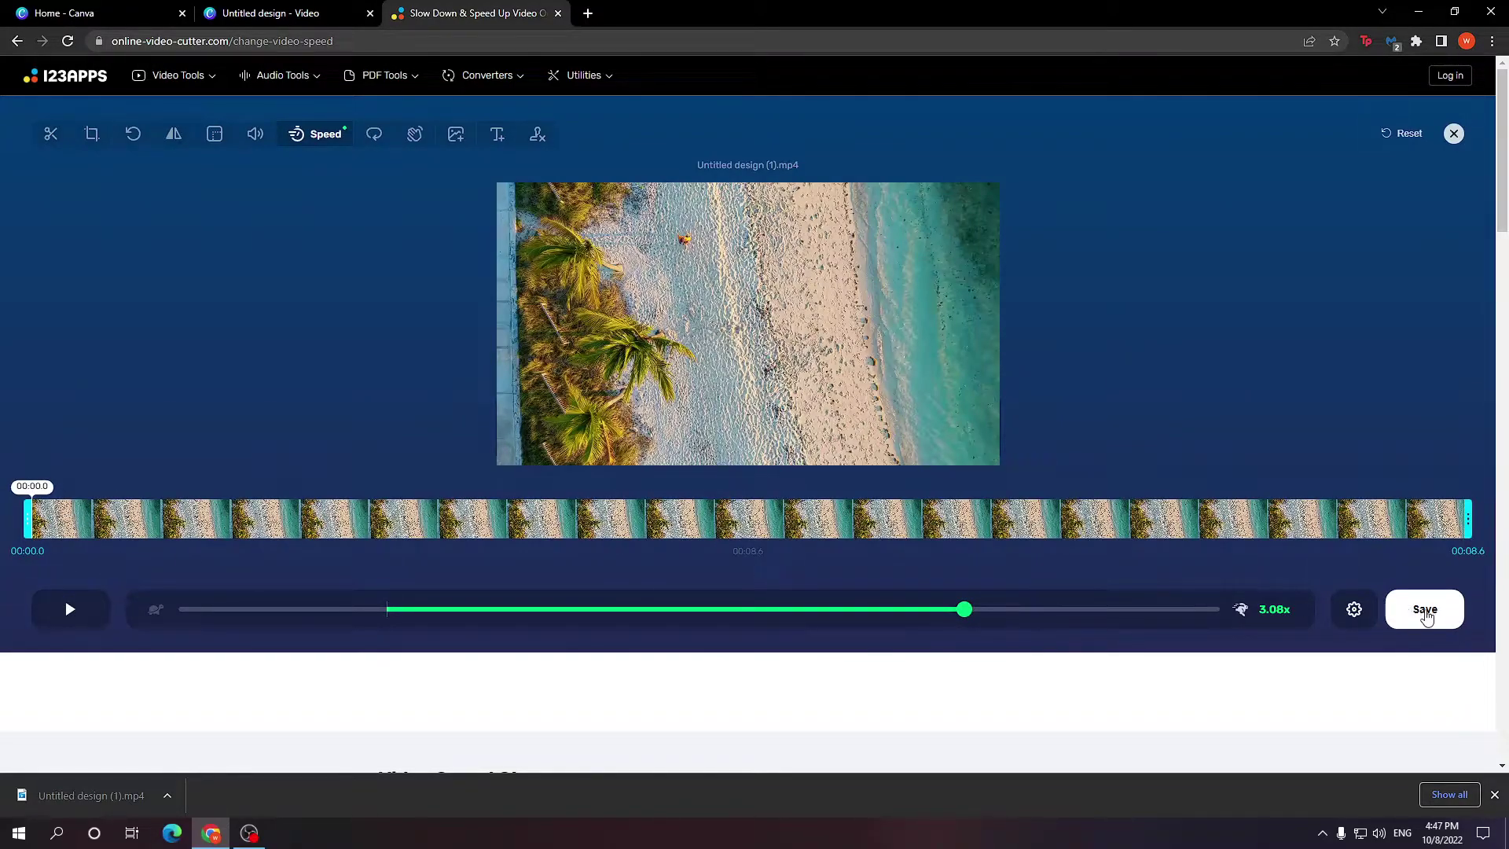
pyautogui.click(1431, 622)
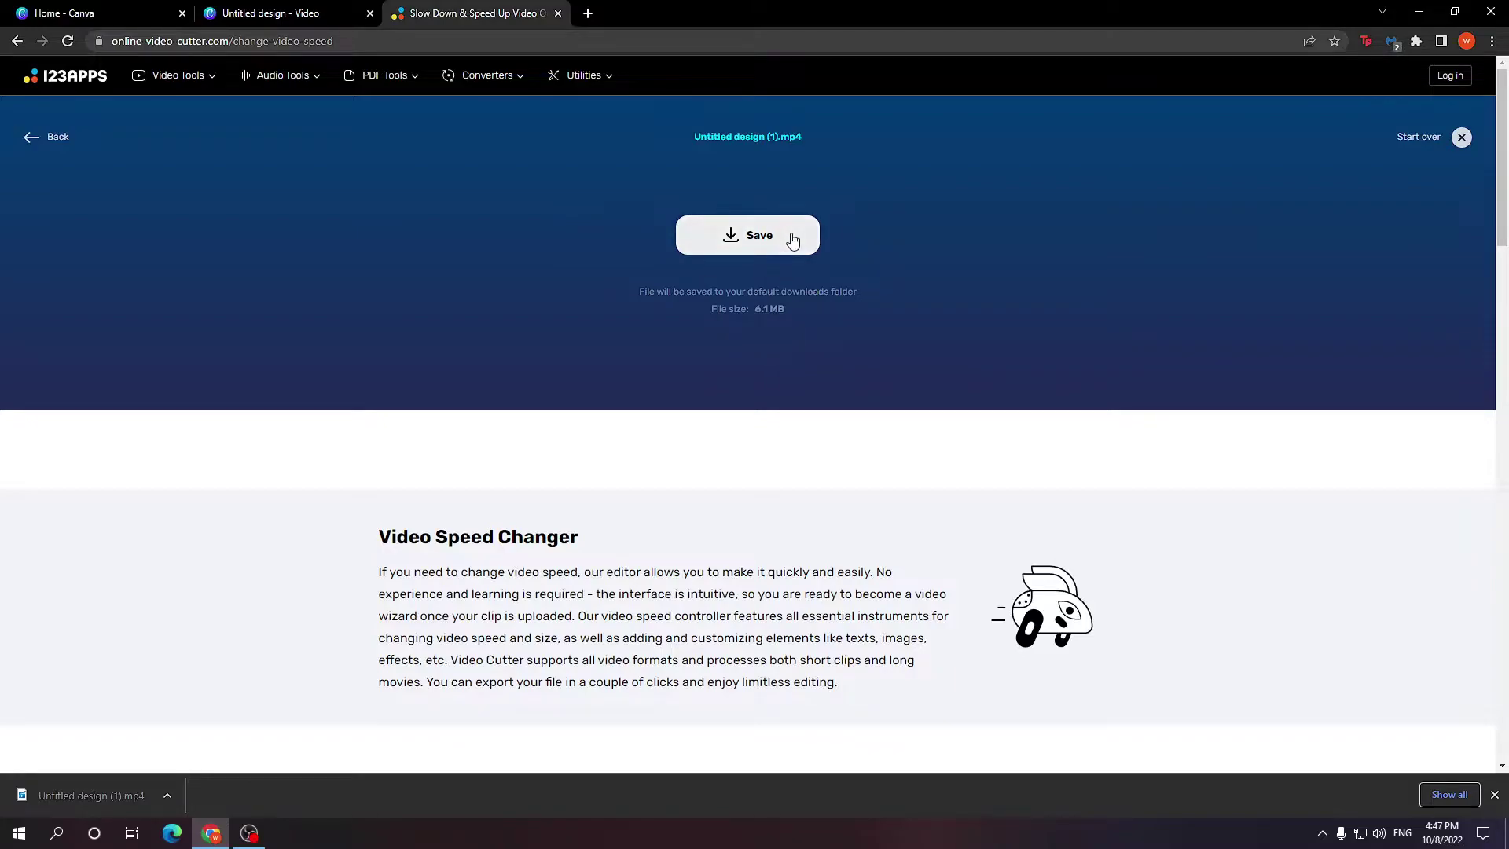
# Save the 6.1 MB sped-up MP4, preview it in the media player, then close it.
pyautogui.moveTo(409, 81)
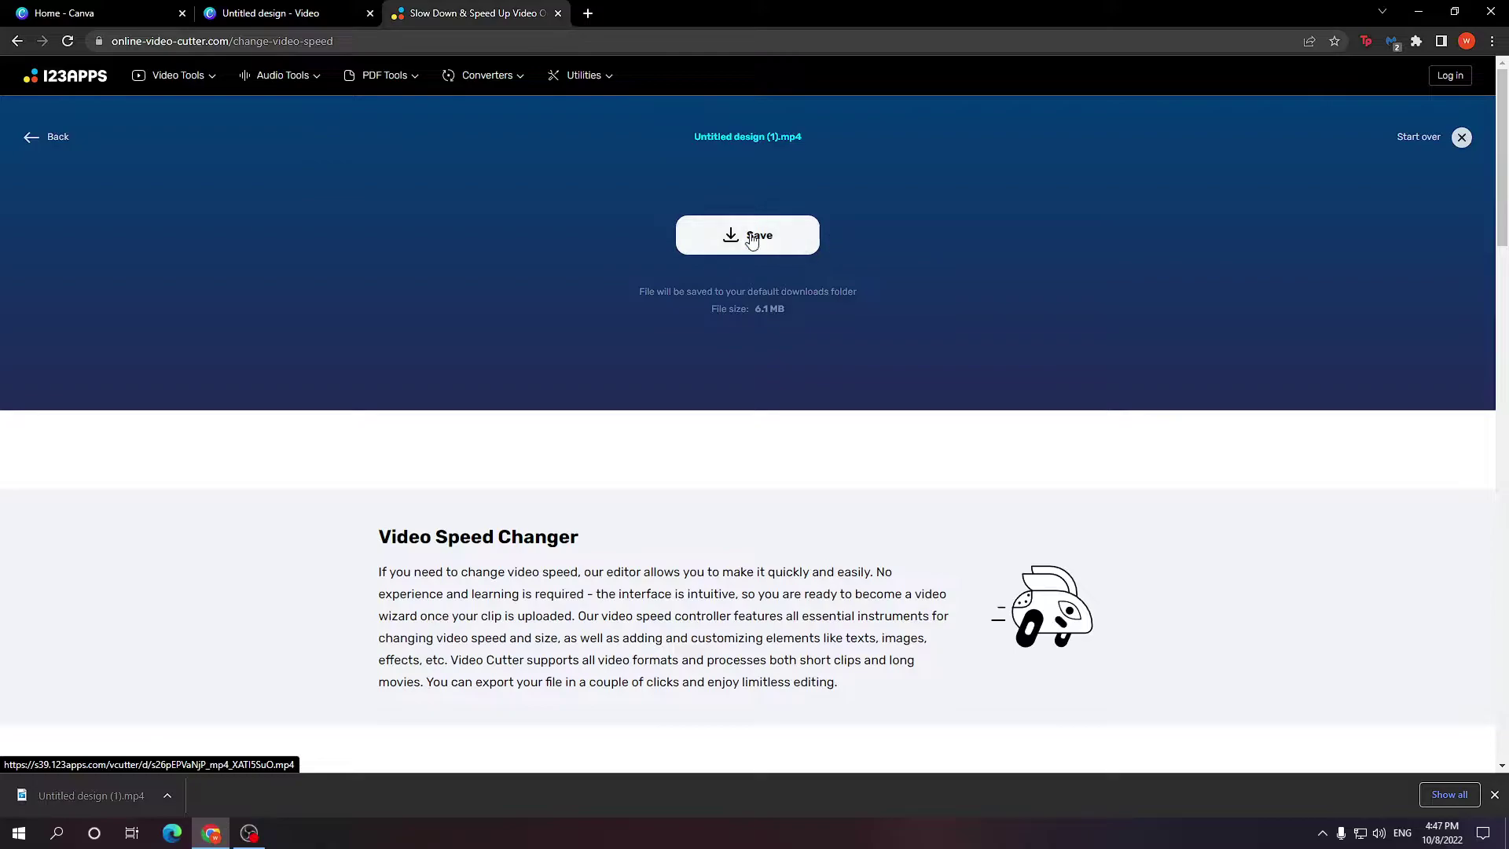
pyautogui.click(790, 241)
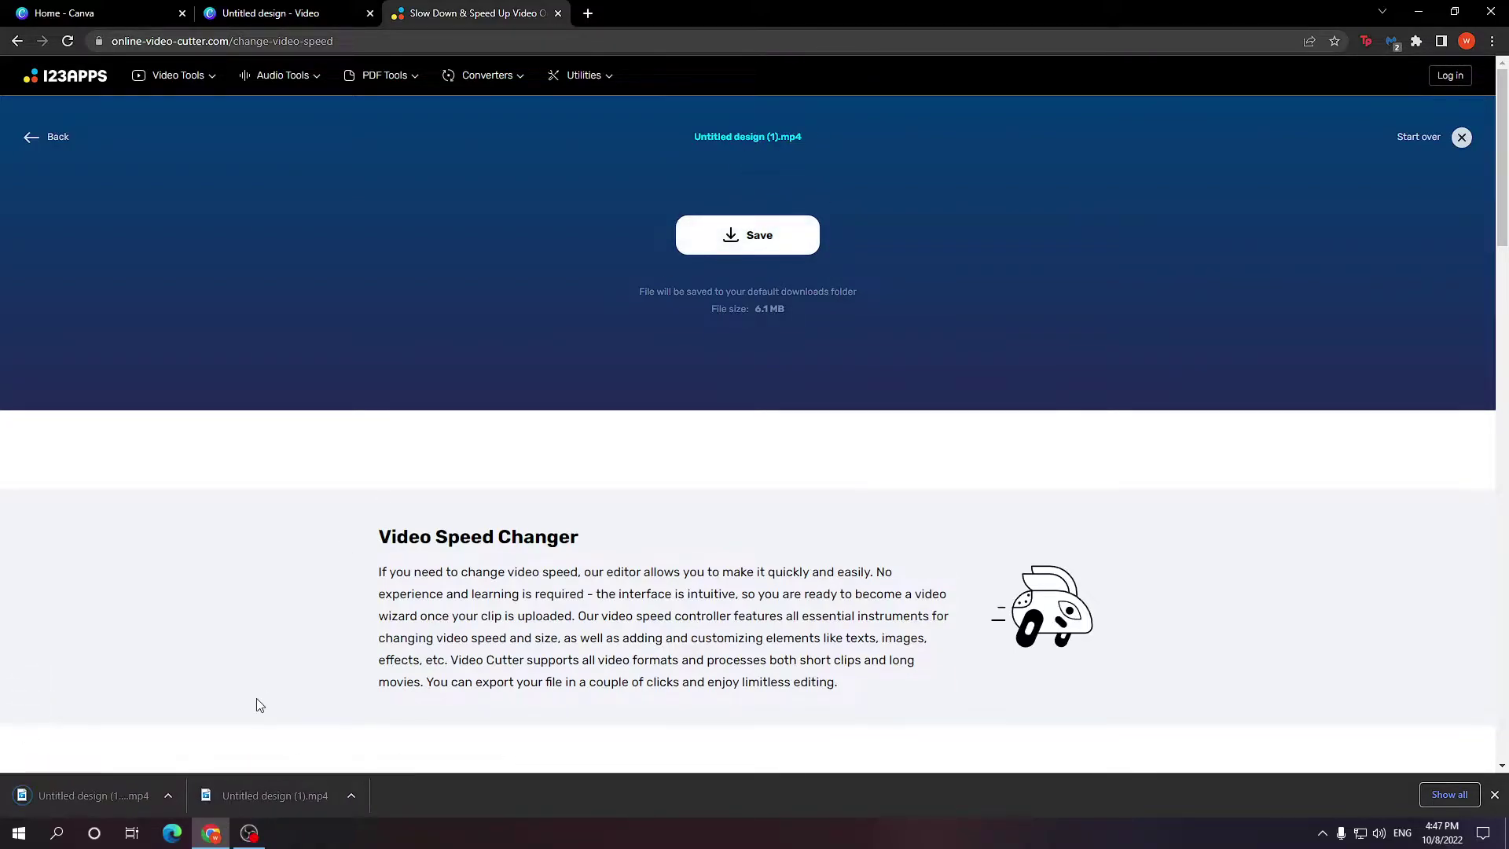
pyautogui.click(139, 800)
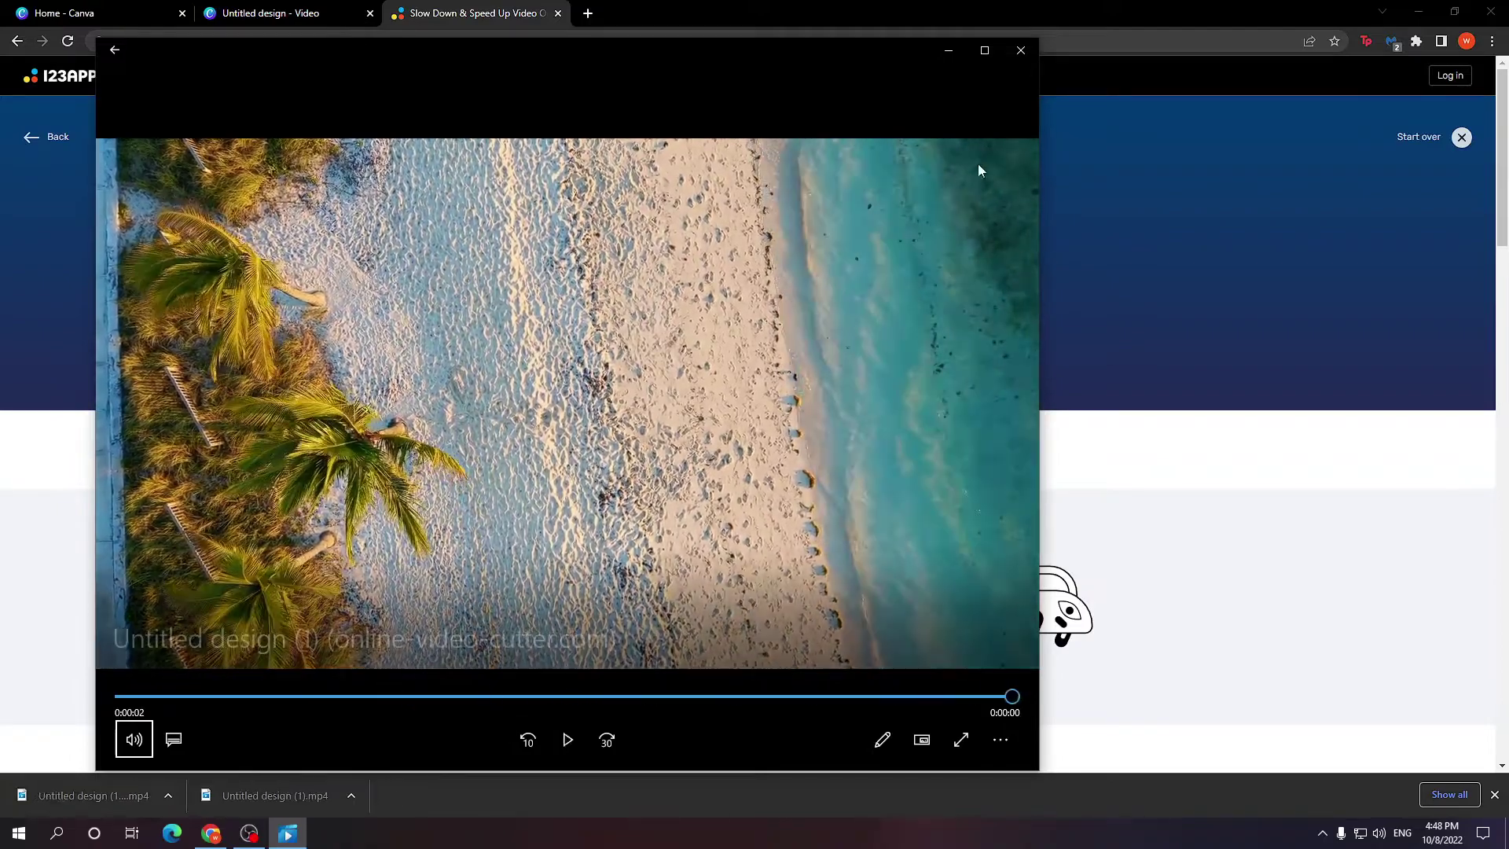
pyautogui.click(1021, 49)
# Dismiss the award popup, play the original 8.6 s beach clip once, then delete it.
pyautogui.moveTo(339, 91)
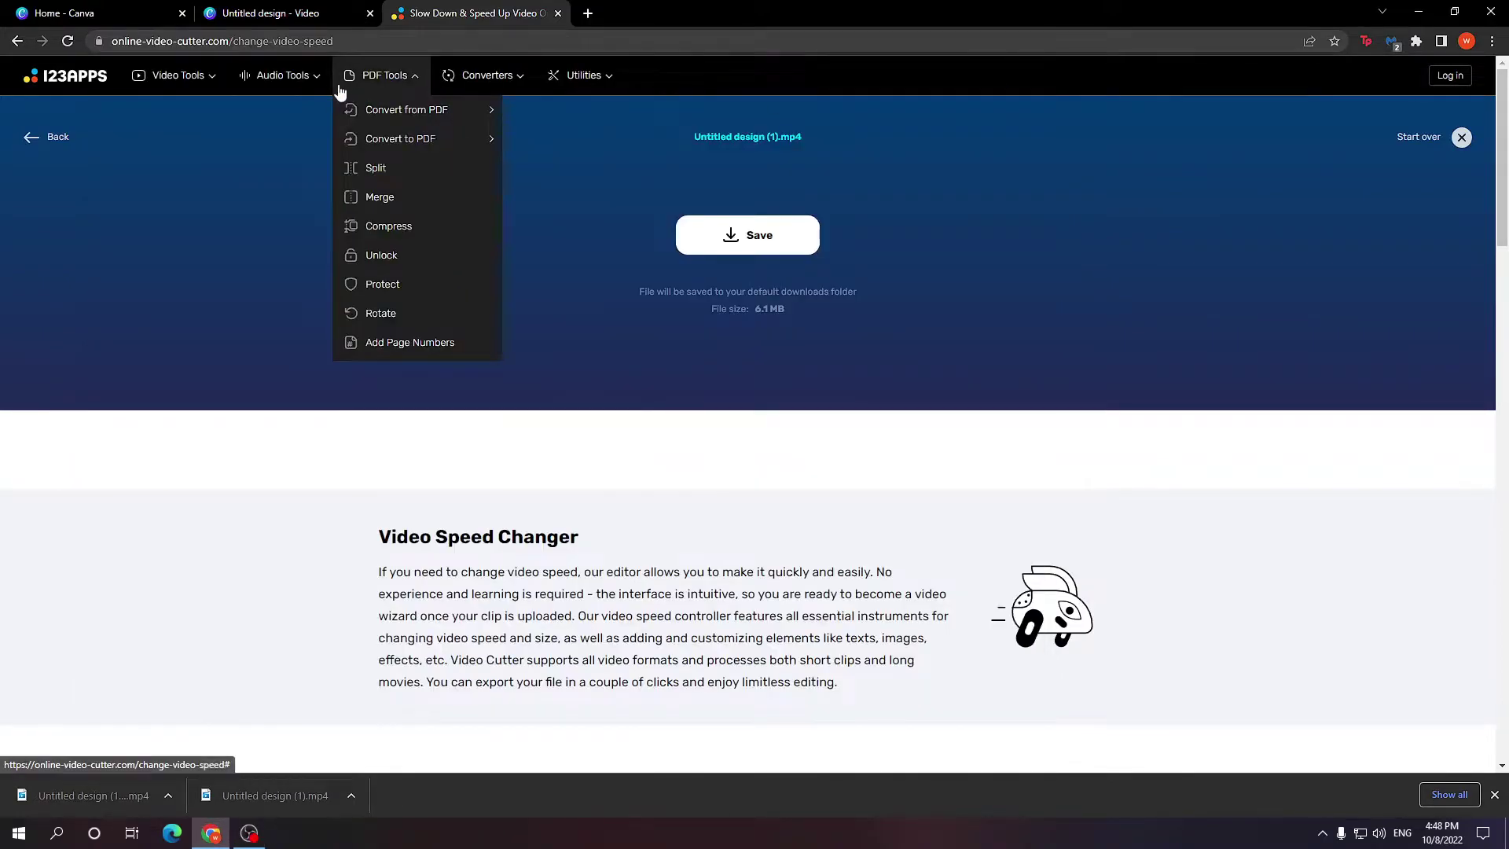
pyautogui.click(314, 15)
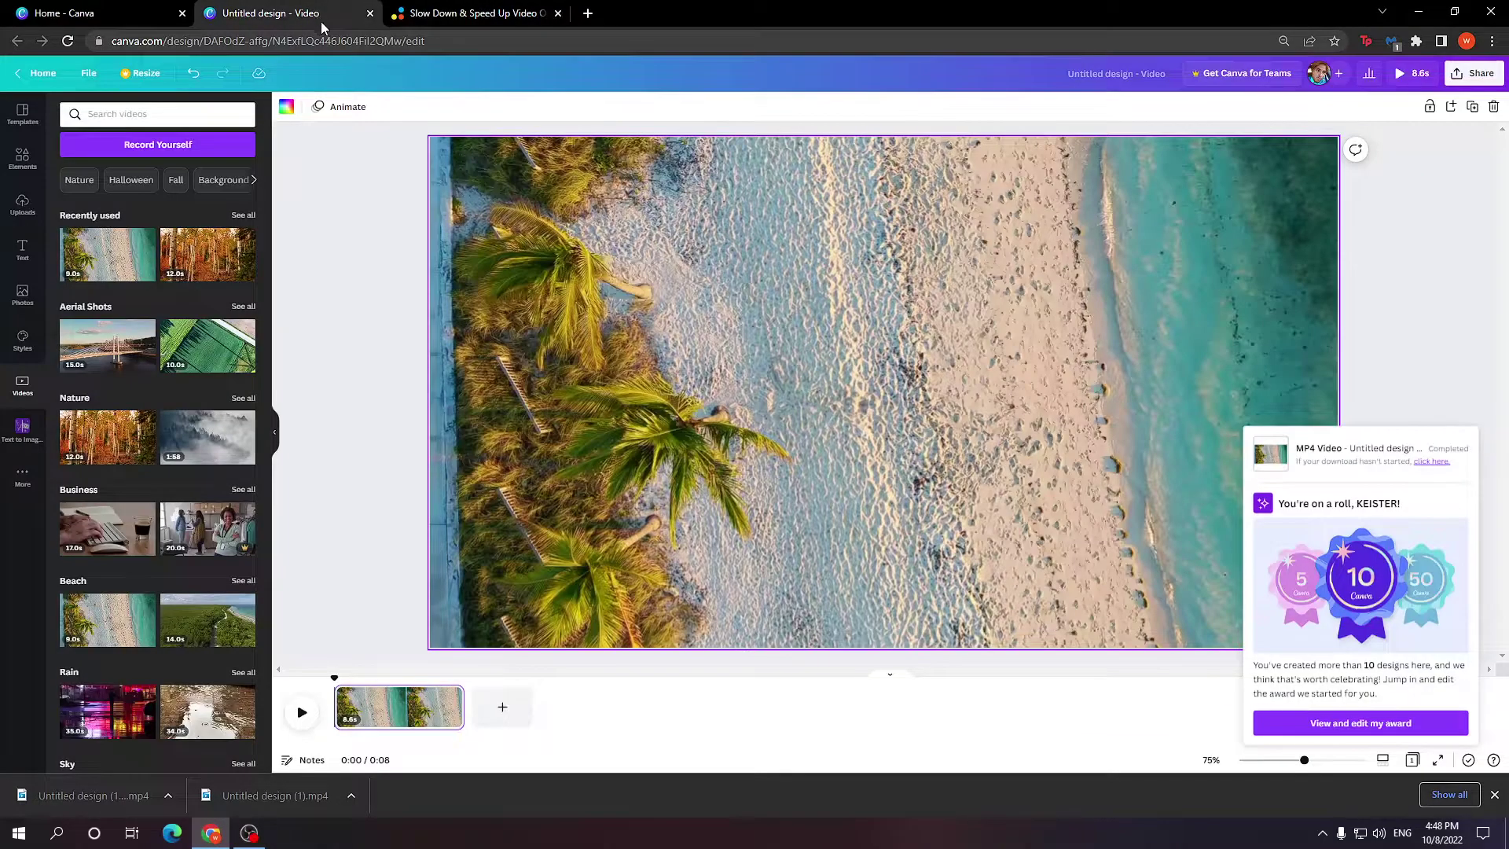
pyautogui.click(610, 312)
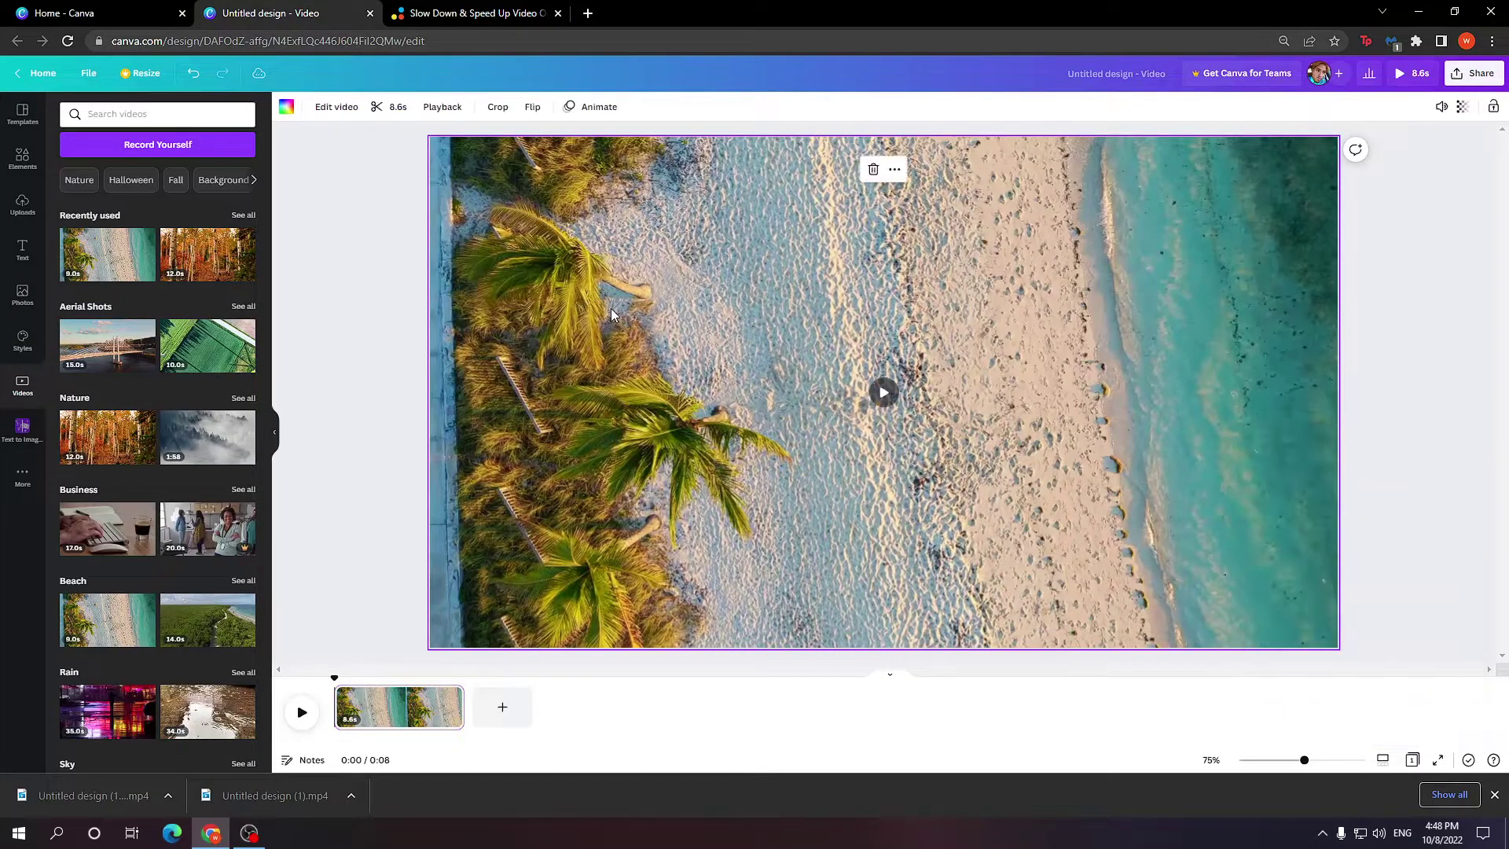
pyautogui.click(302, 715)
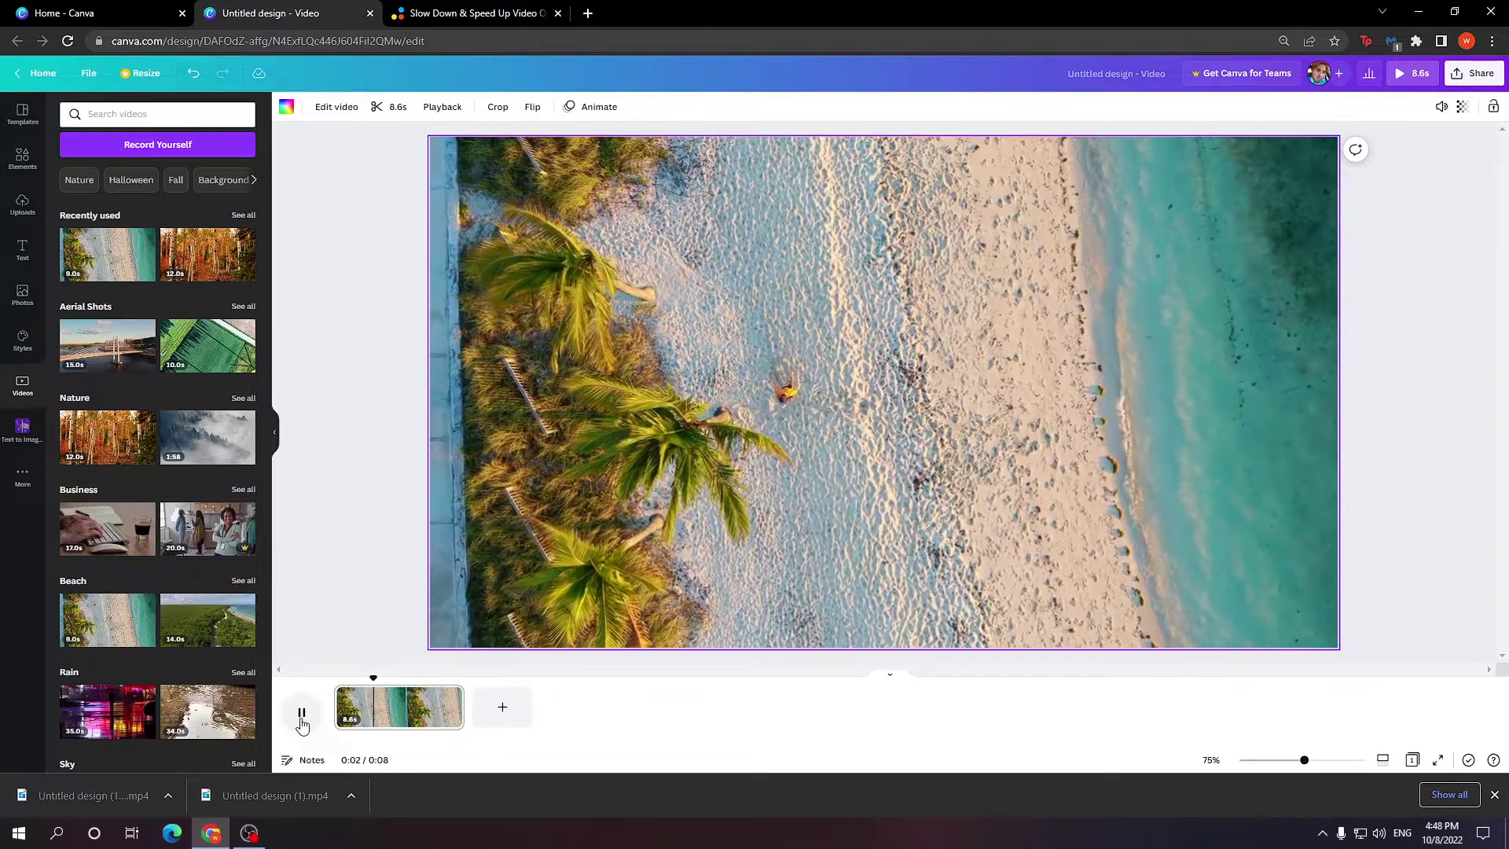
pyautogui.click(303, 714)
pyautogui.press('Delete')
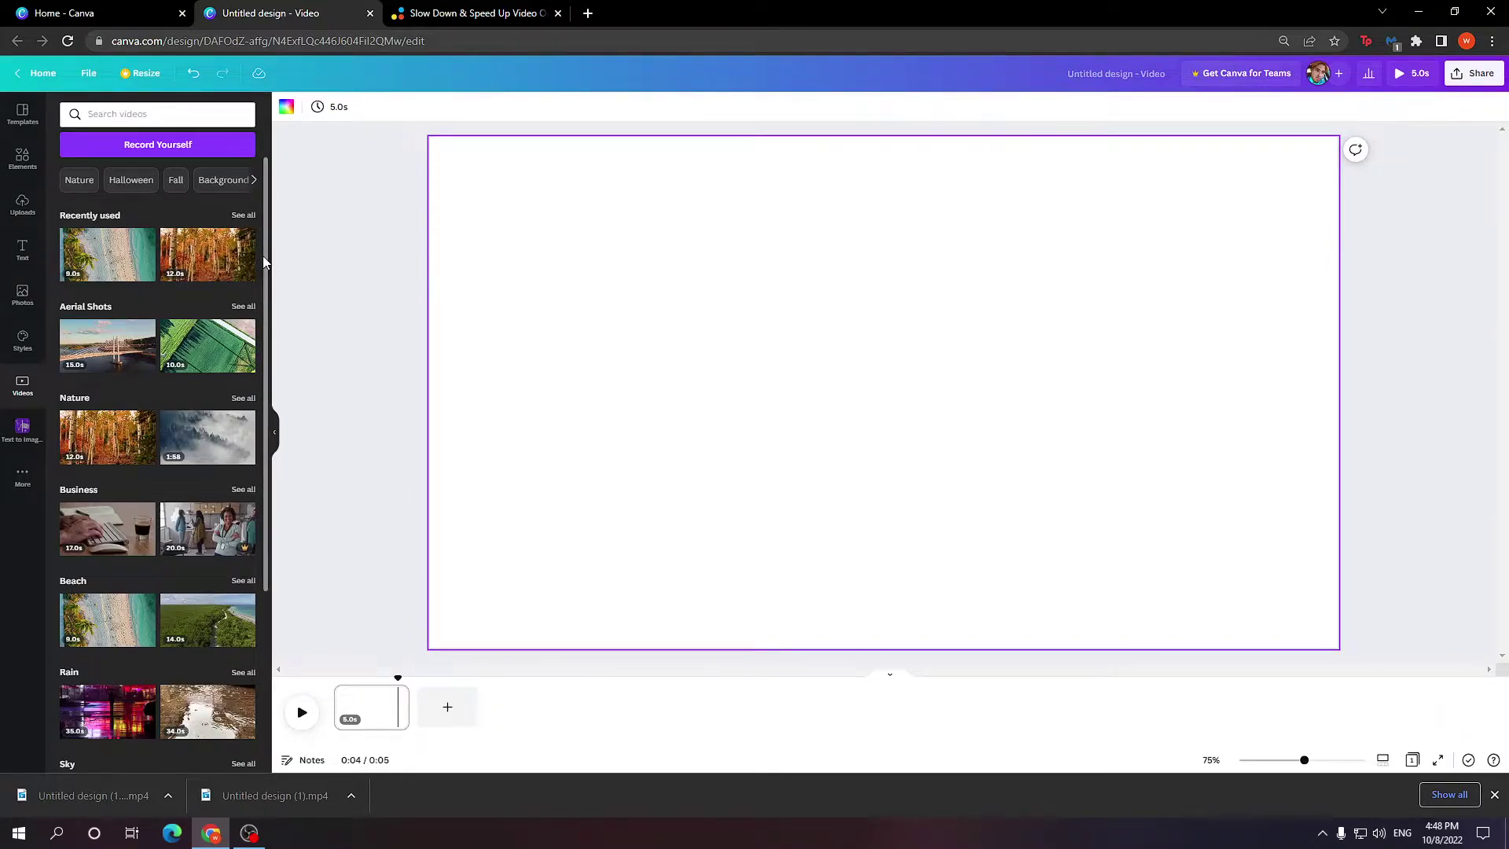
# Upload 'Untitled design (1) (online-video-cutter.com)' from Downloads into Canva's Uploads.
pyautogui.click(31, 213)
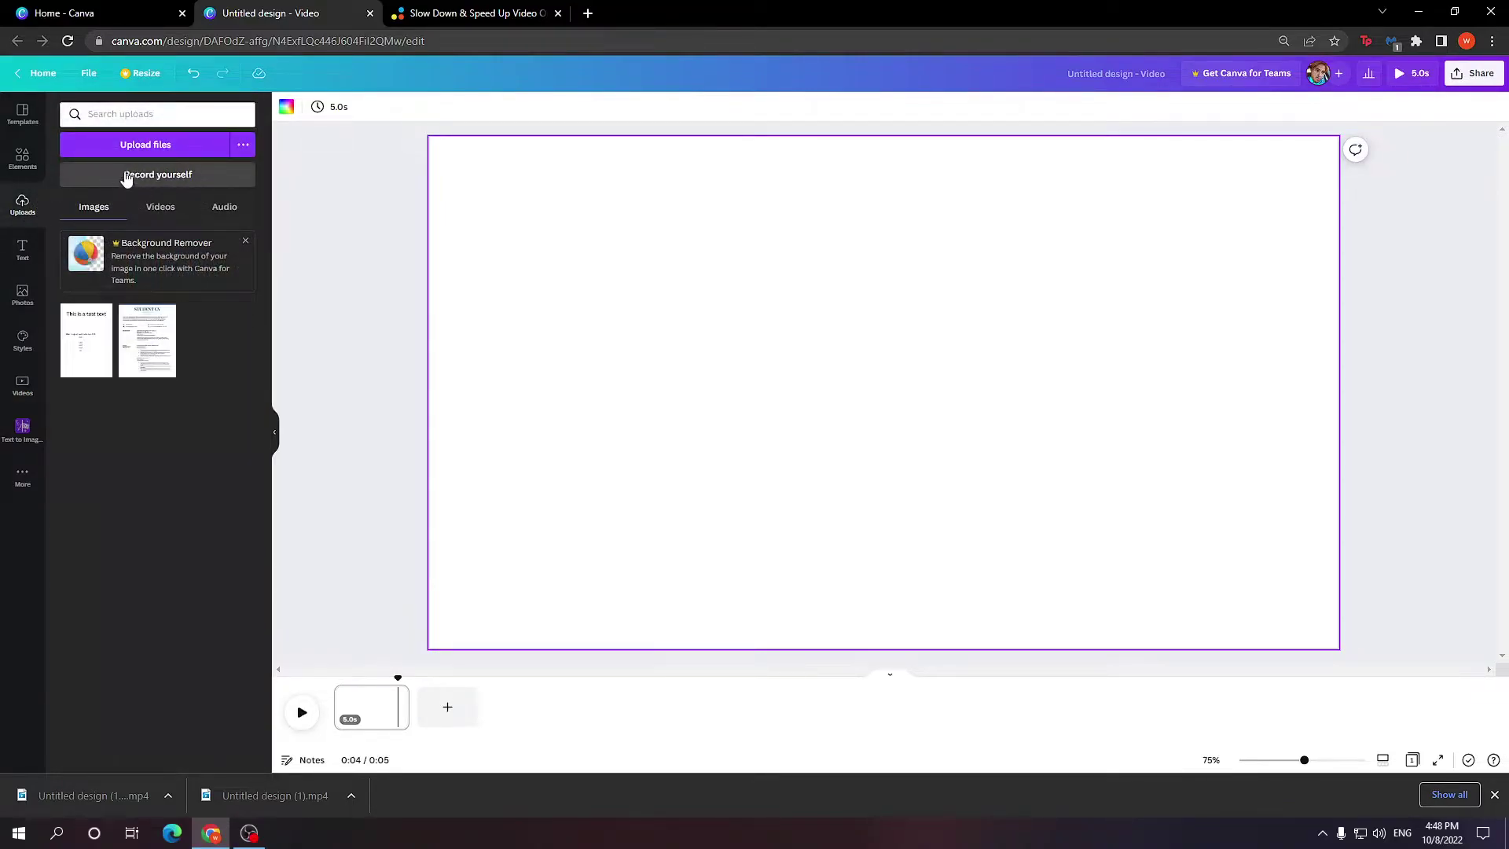
pyautogui.click(186, 148)
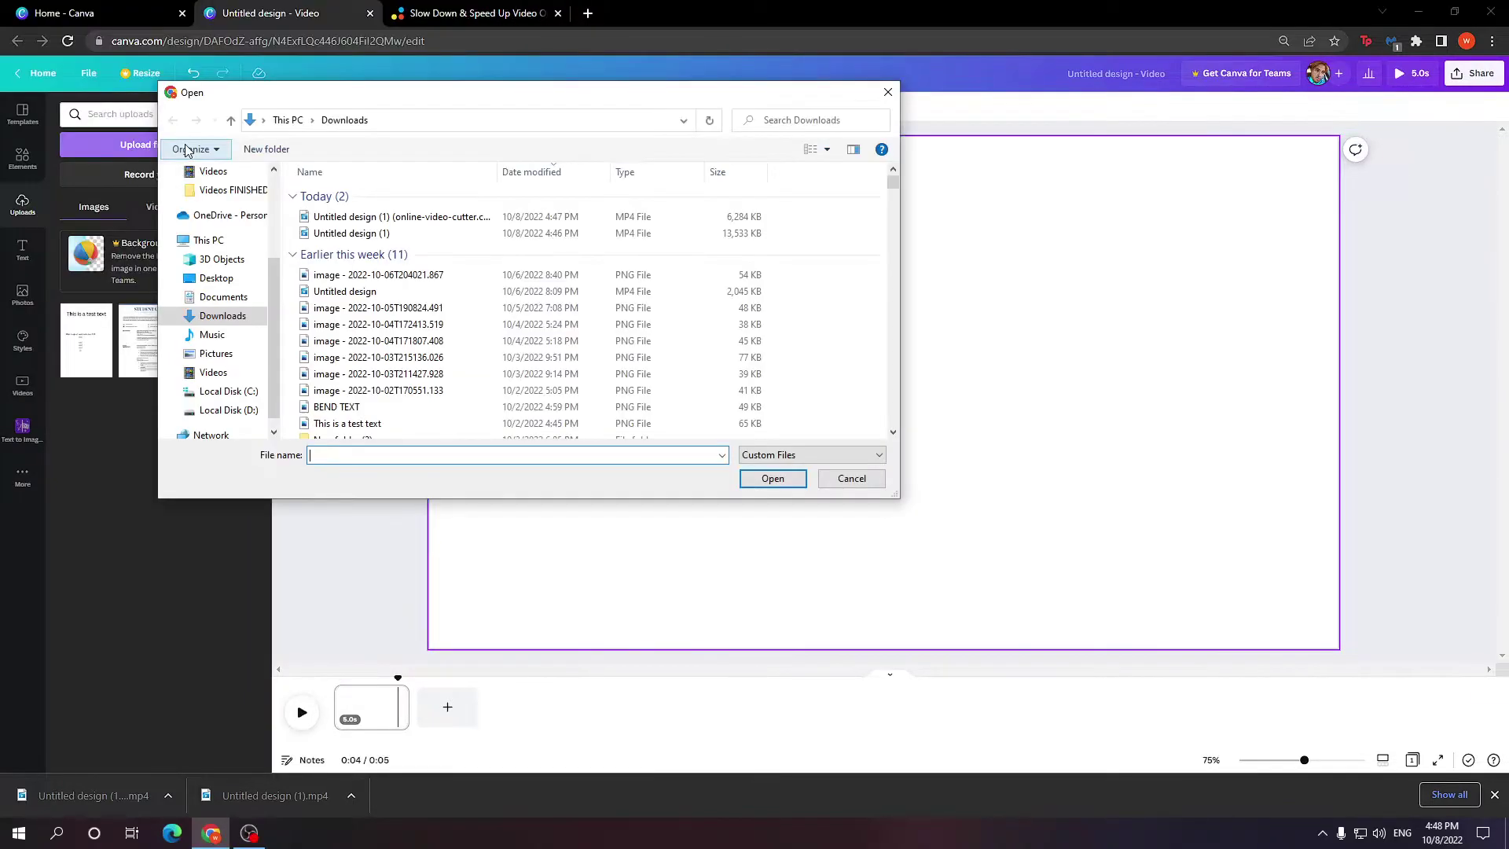
pyautogui.click(457, 224)
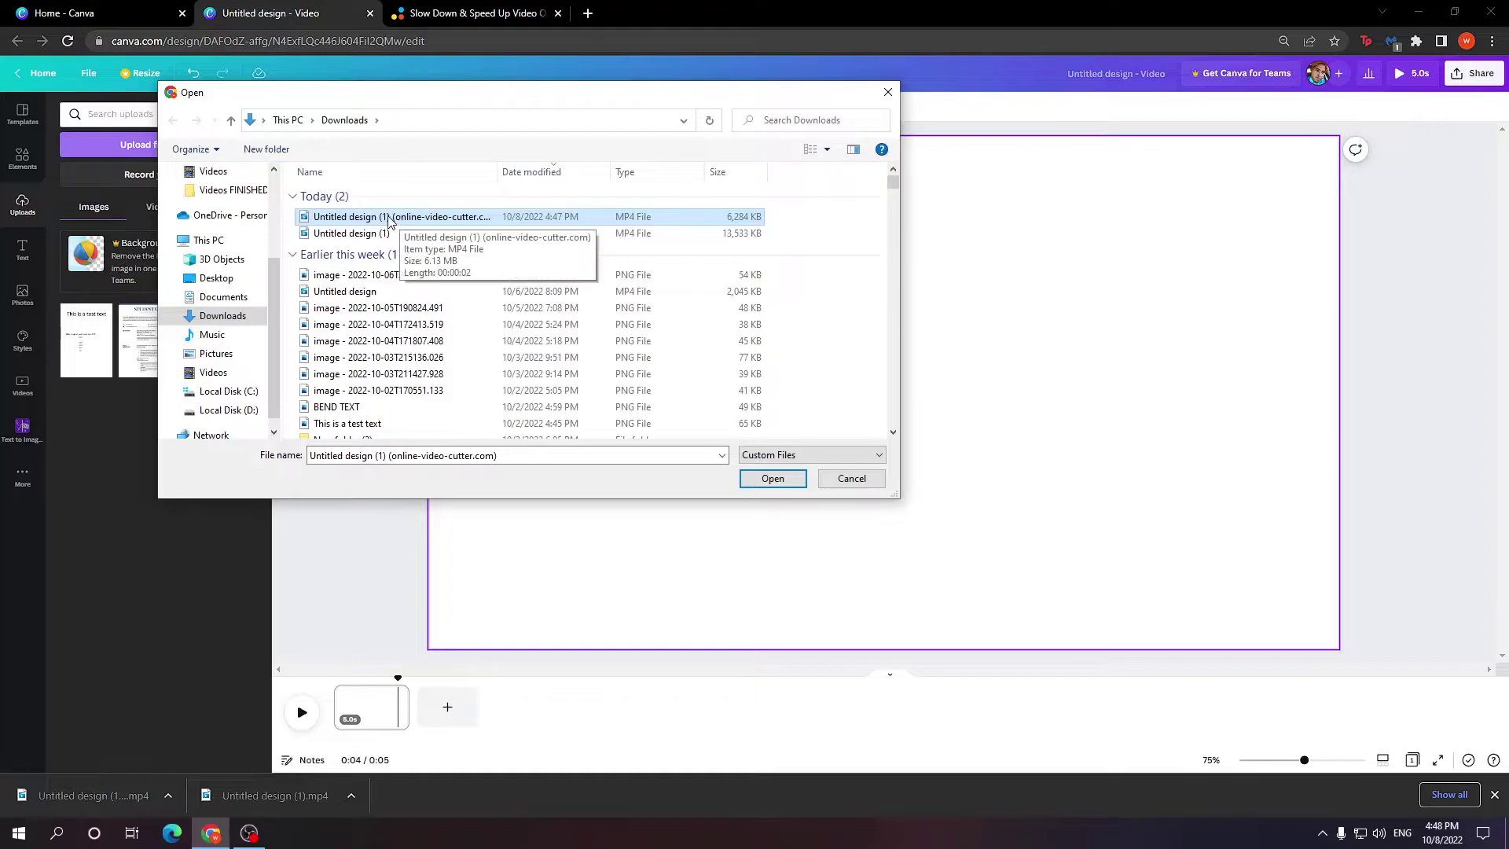
pyautogui.click(770, 483)
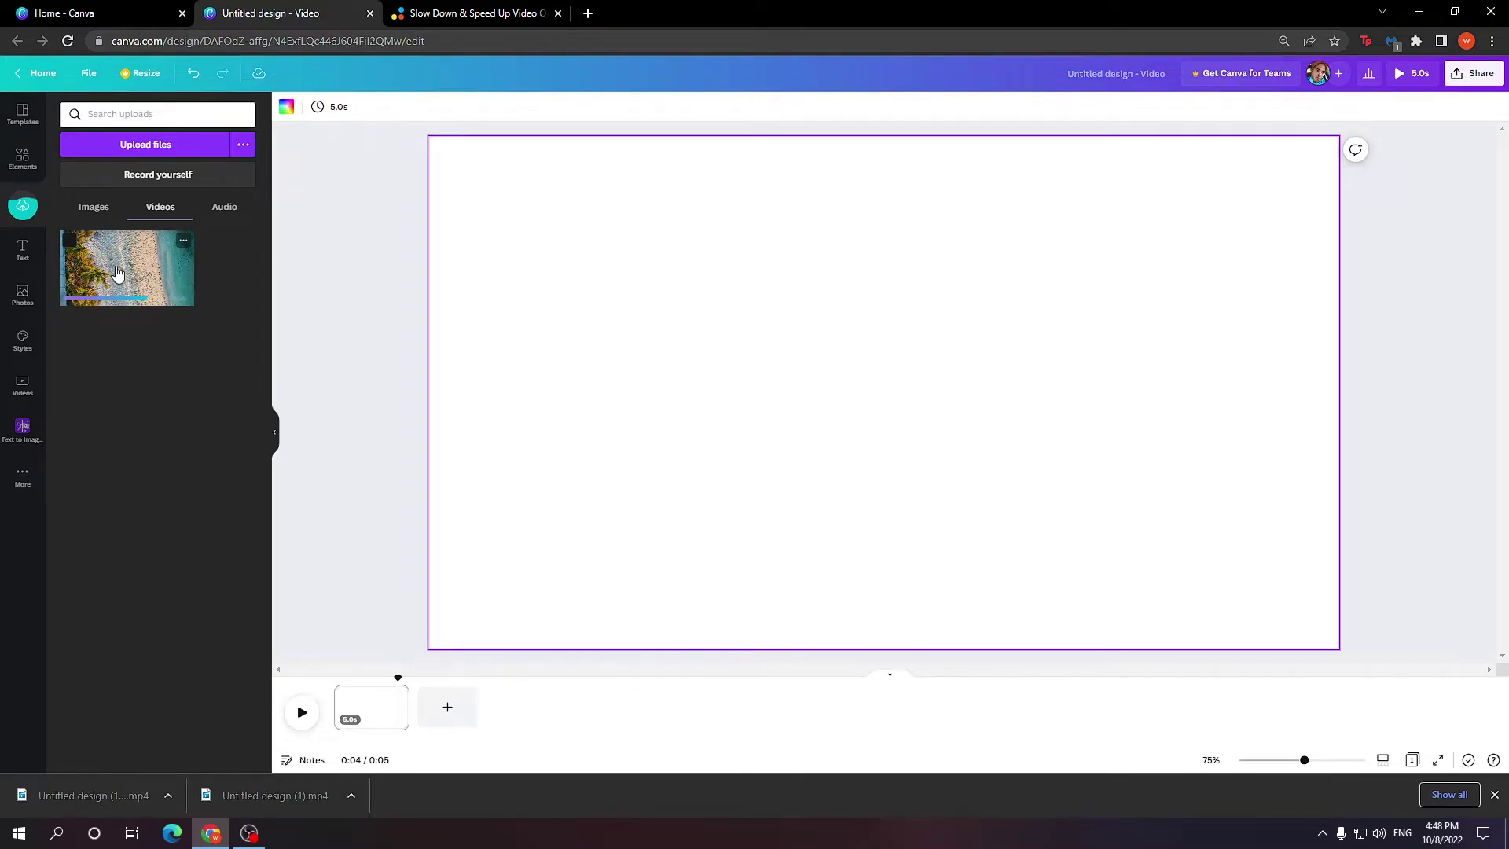
# Place the 2.8-second sped-up clip on the page and play it from the timeline and video.
pyautogui.moveTo(125, 272); pyautogui.dragTo(606, 186)
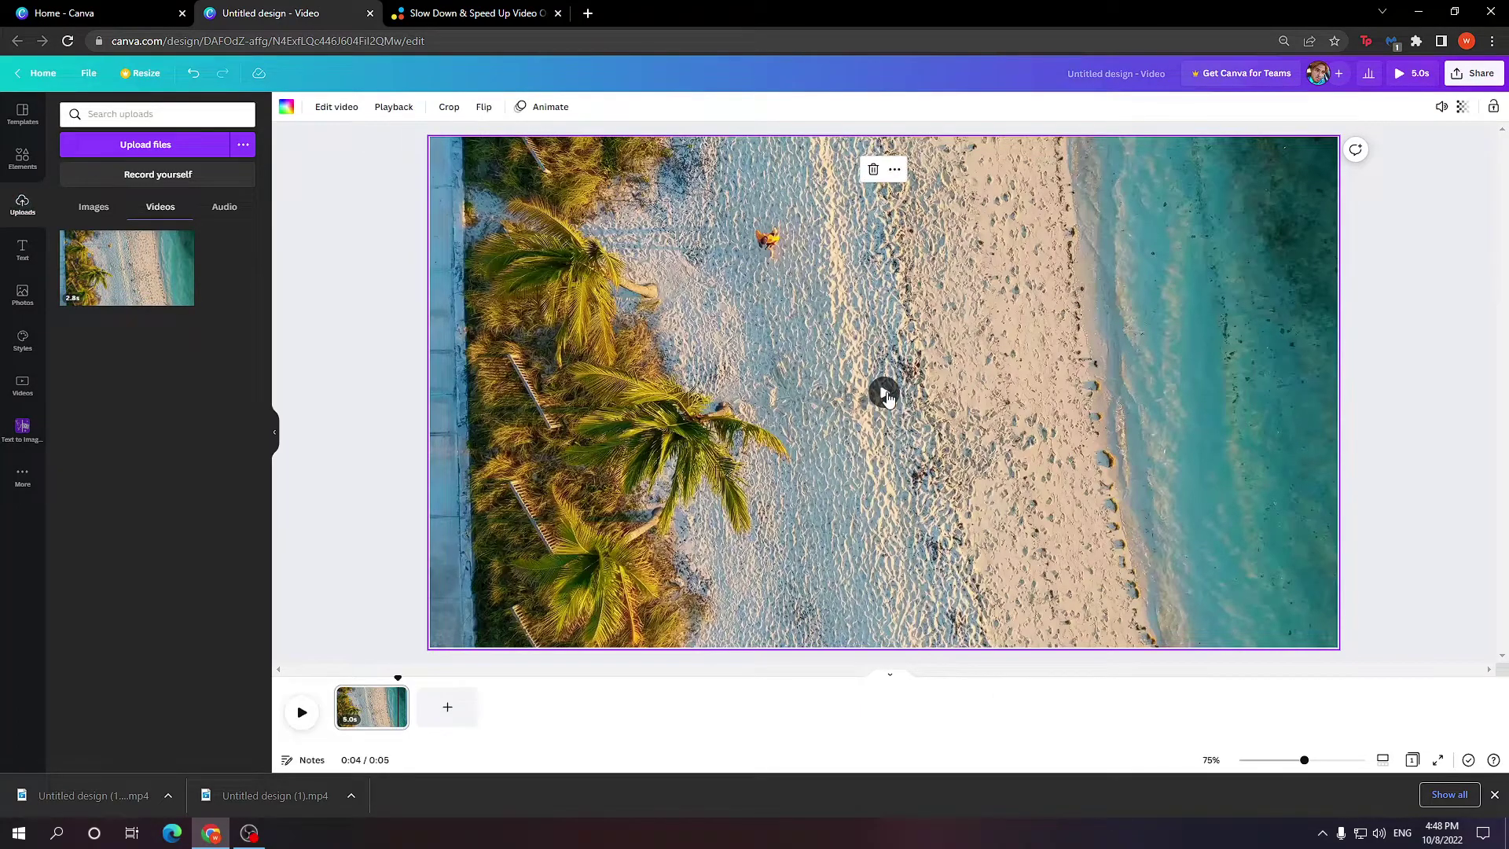
pyautogui.click(305, 715)
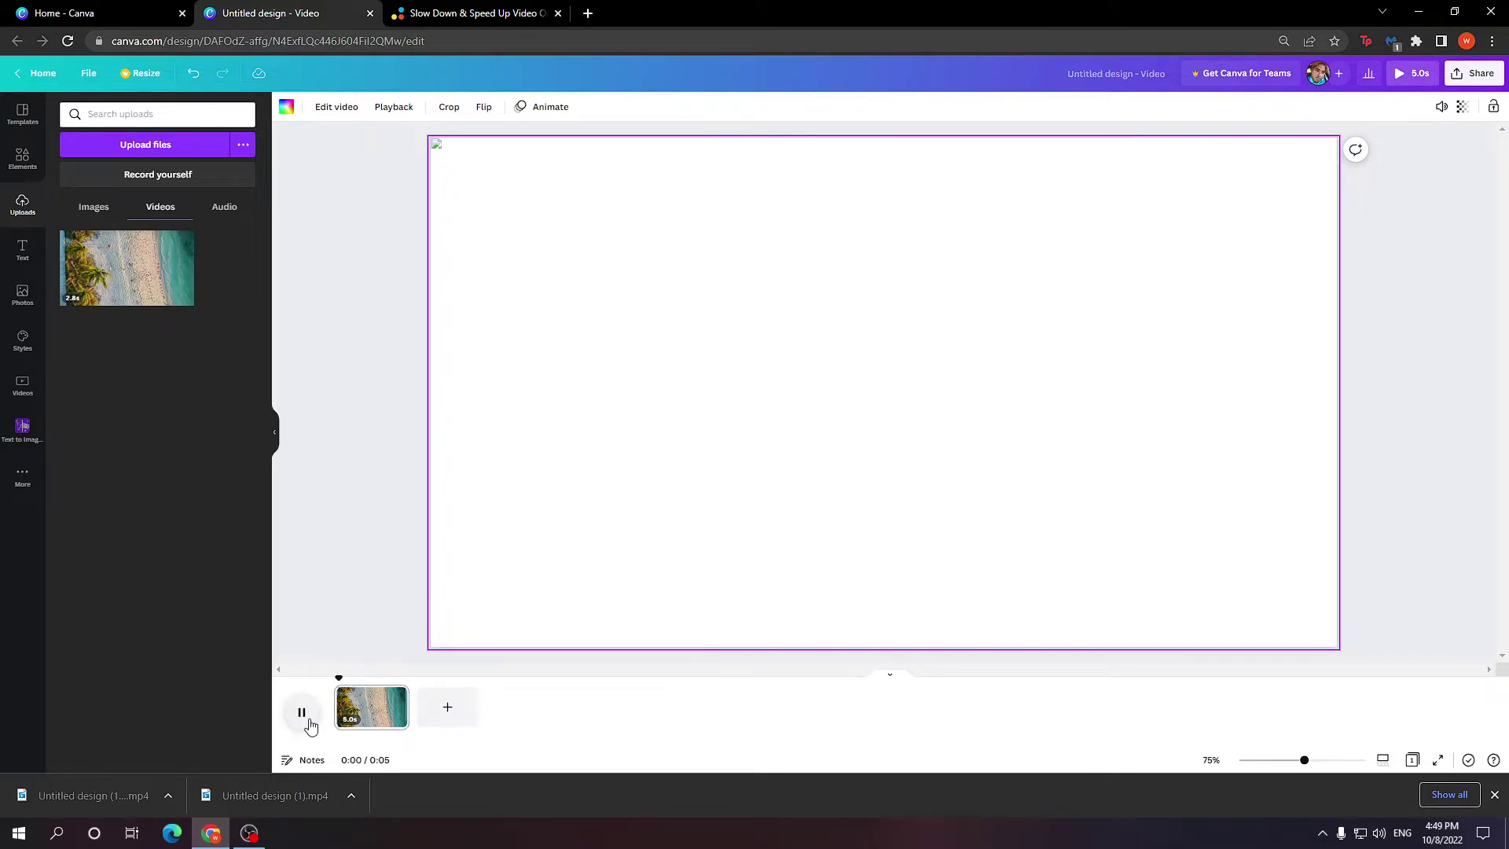
pyautogui.click(302, 713)
pyautogui.click(133, 287)
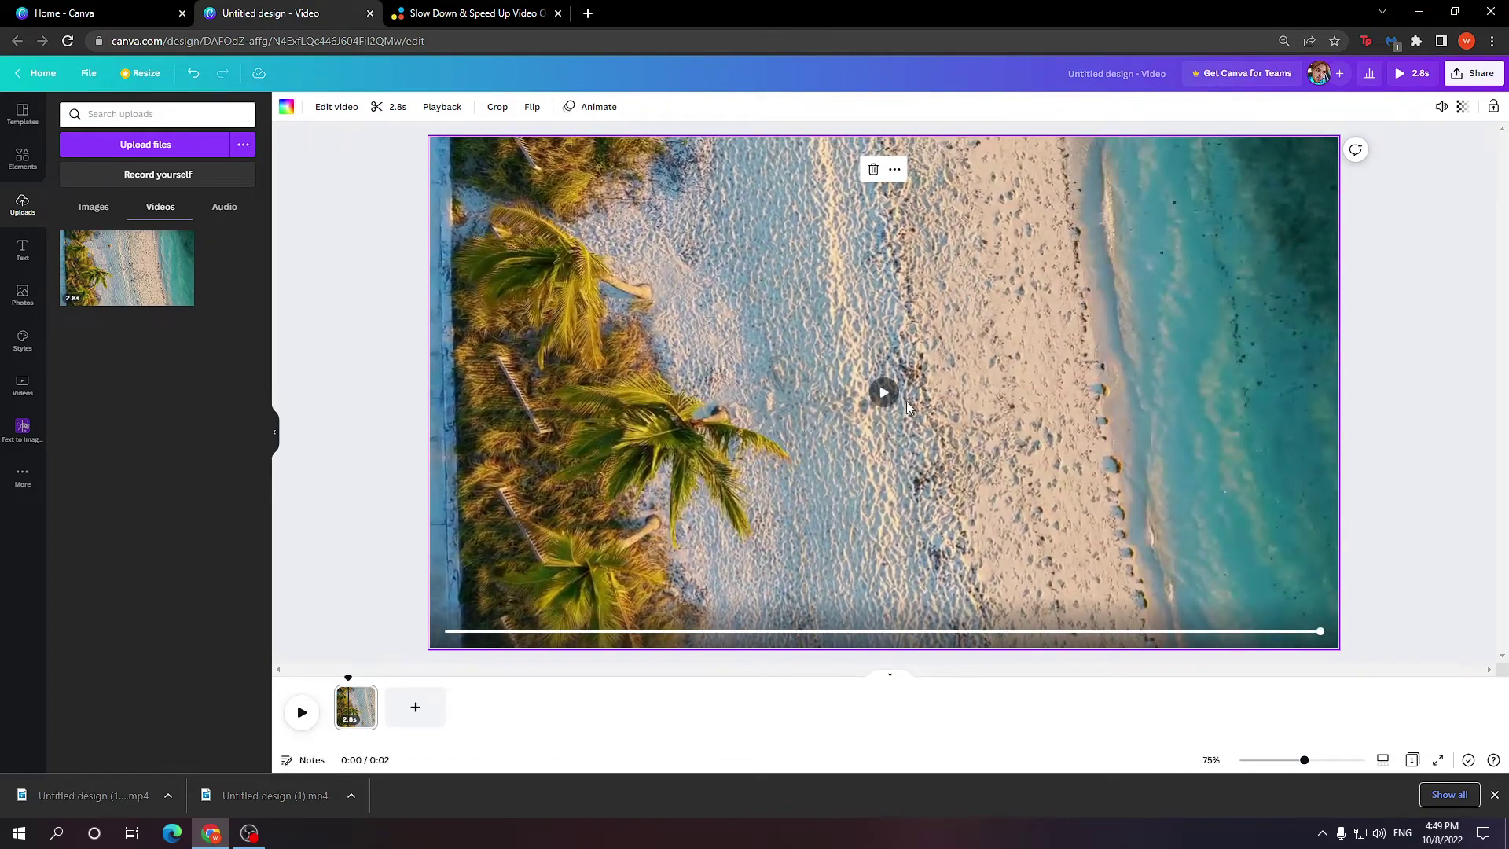
pyautogui.click(884, 393)
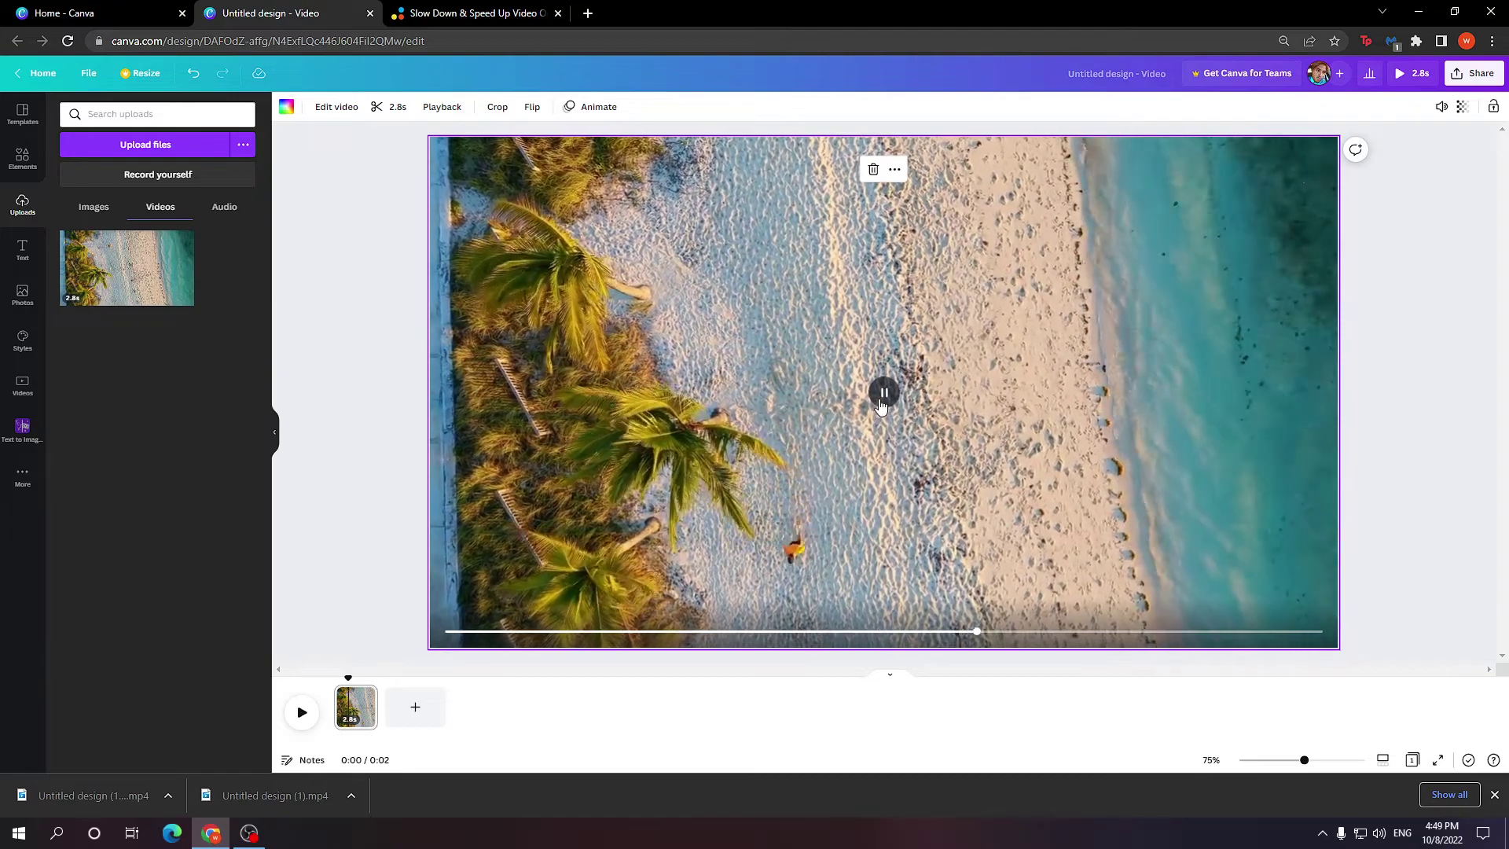